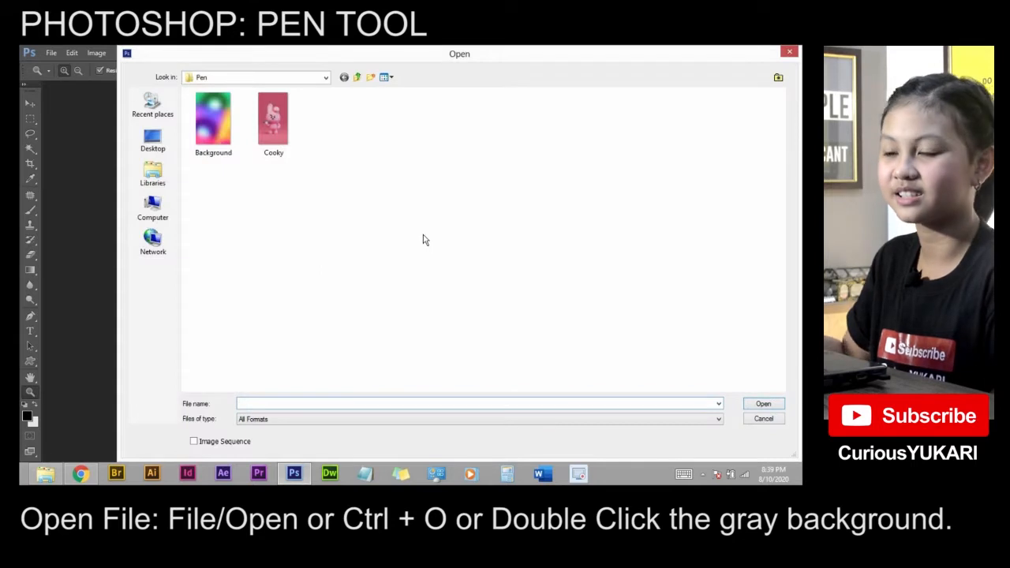
# Step: Open the Cooky image from the Pen folder
pyautogui.click(288, 126)
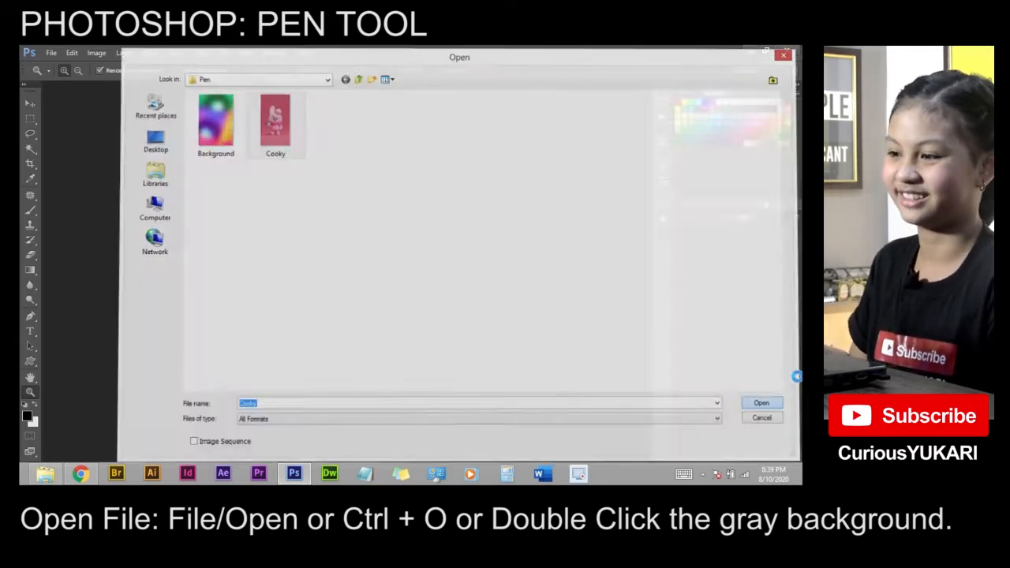
pyautogui.press('Return')
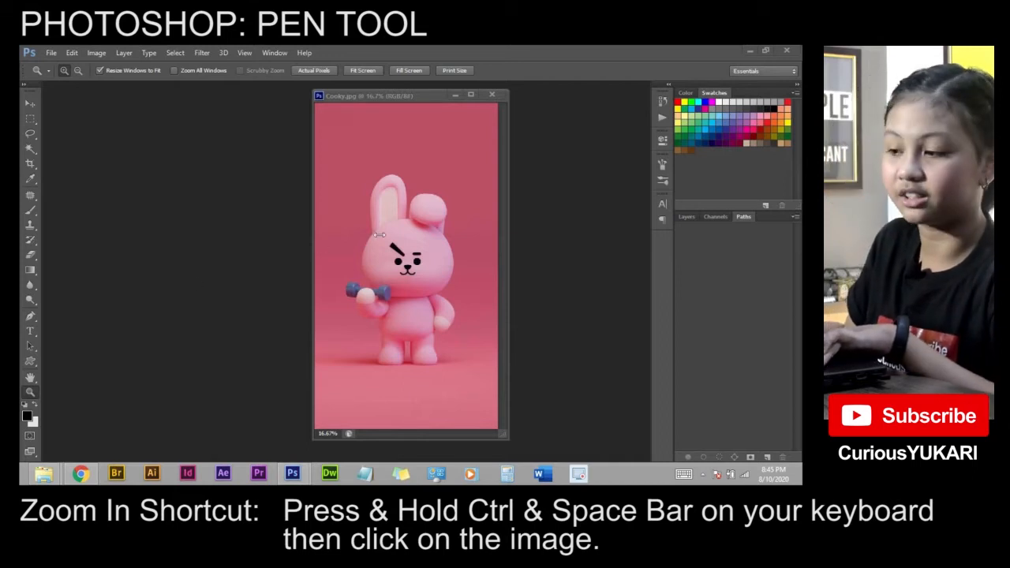
# Step: Examine the rabbit's ears and head at several magnifications, up close and further out
pyautogui.click(420, 240)
pyautogui.click(420, 240)
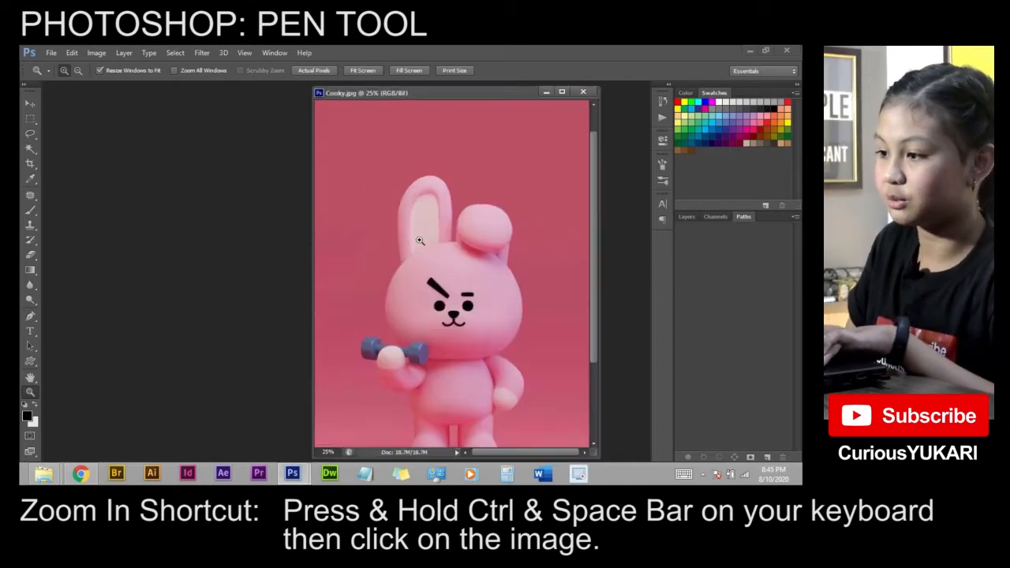
pyautogui.click(423, 243)
pyautogui.click(428, 247)
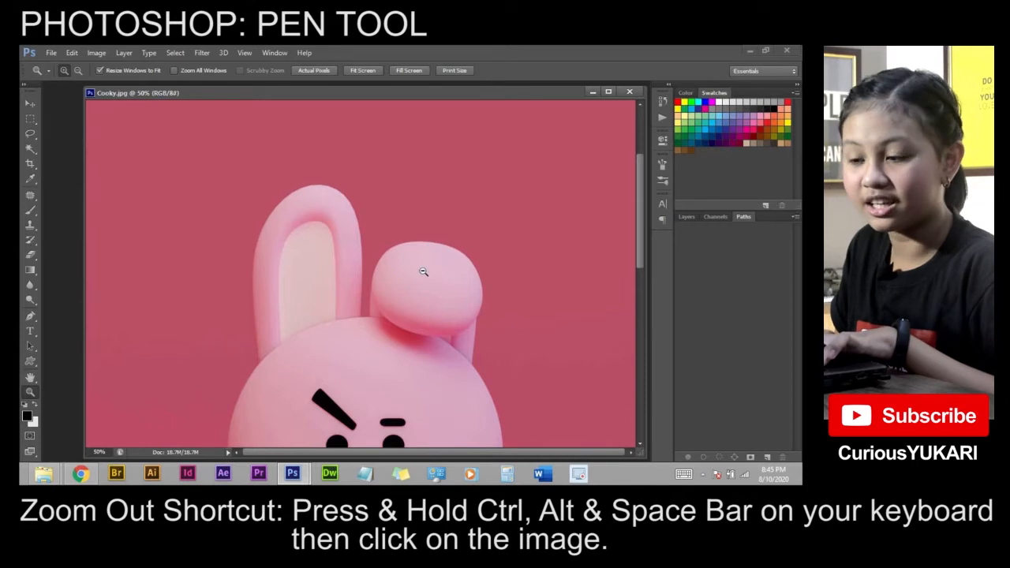
pyautogui.keyDown('alt'); pyautogui.click(423, 271); pyautogui.keyUp('alt')
pyautogui.keyDown('alt'); pyautogui.click(424, 274); pyautogui.keyUp('alt')
pyautogui.click(255, 322)
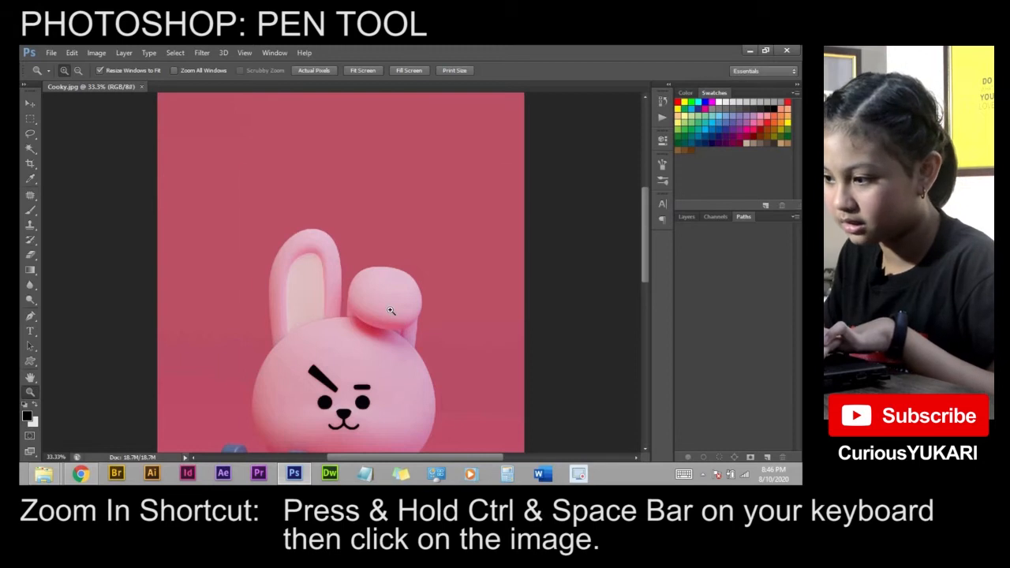
pyautogui.click(390, 310)
pyautogui.click(391, 310)
pyautogui.click(391, 310)
pyautogui.click(390, 310)
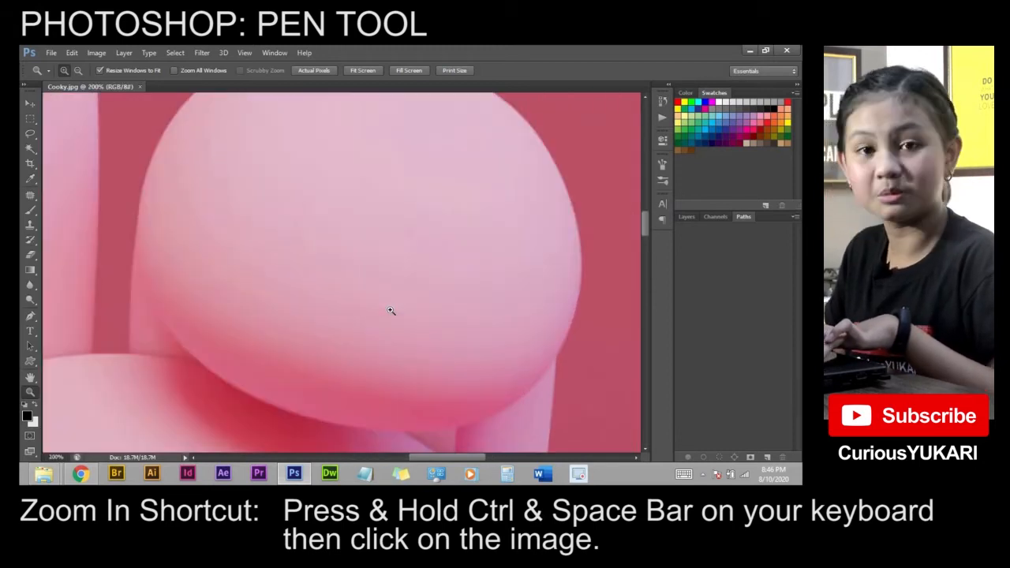
pyautogui.click(391, 310)
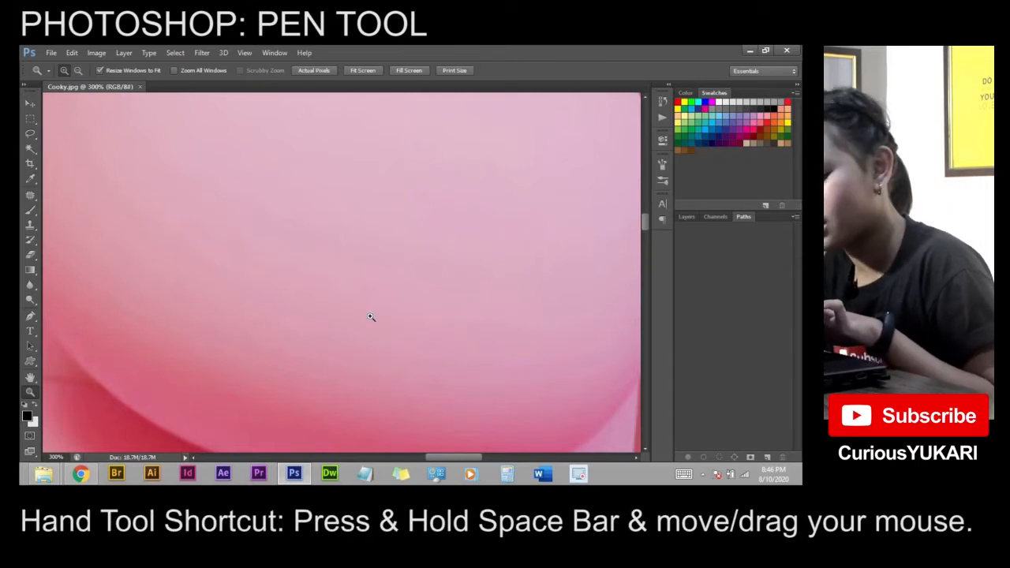
pyautogui.press('space')
pyautogui.moveTo(370, 319); pyautogui.dragTo(276, 124)
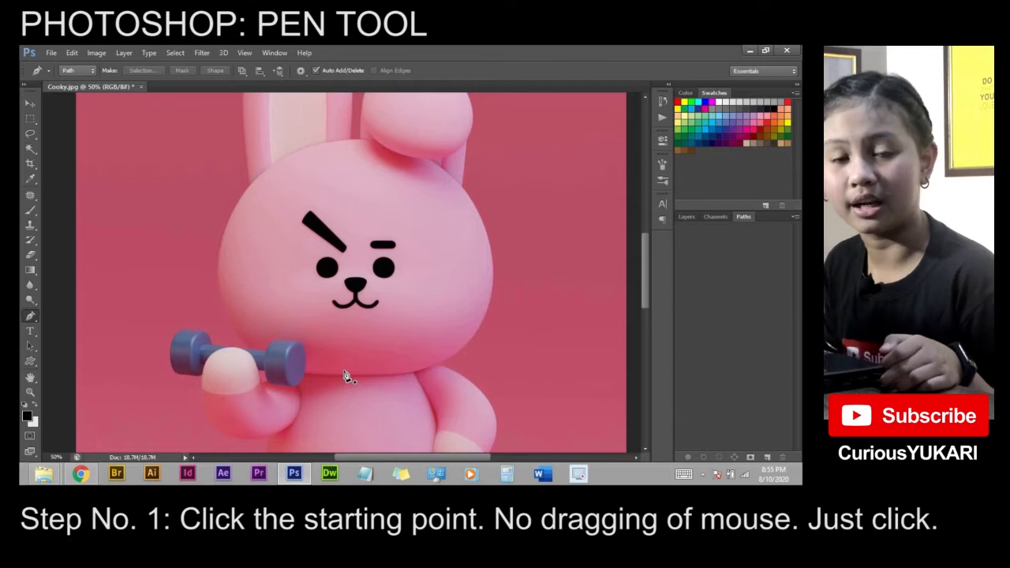
# Step: Start a Pen tool path with a corner anchor where the rabbit's cheek meets the dumbbell bar
pyautogui.keyDown('ctrl'); pyautogui.click(262, 342); pyautogui.keyUp('ctrl')
pyautogui.keyDown('ctrl'); pyautogui.click(262, 343); pyautogui.keyUp('ctrl')
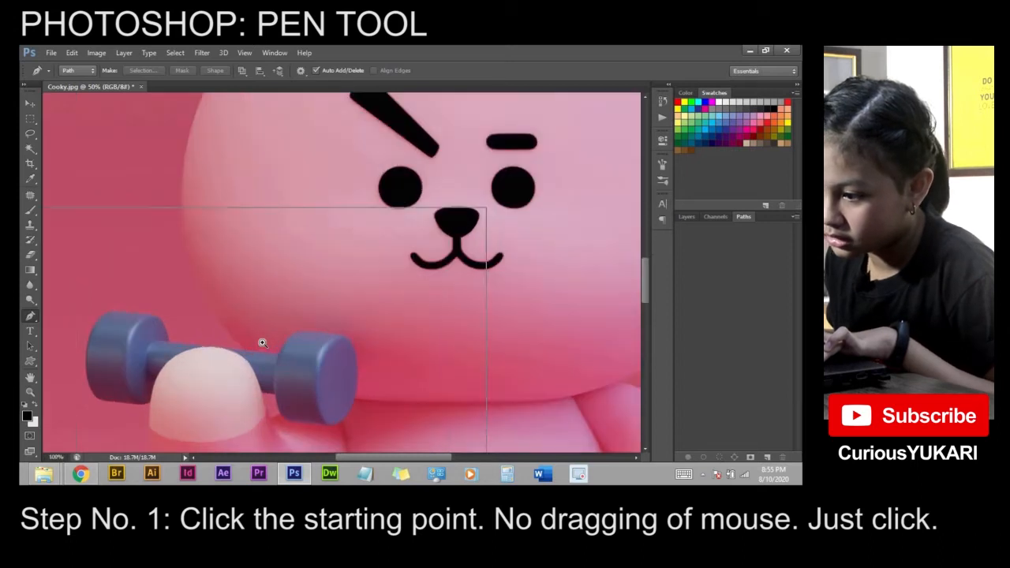
pyautogui.keyDown('ctrl'); pyautogui.click(262, 342); pyautogui.keyUp('ctrl')
pyautogui.keyDown('ctrl'); pyautogui.click(260, 350); pyautogui.keyUp('ctrl')
pyautogui.moveTo(331, 320); pyautogui.dragTo(453, 265)
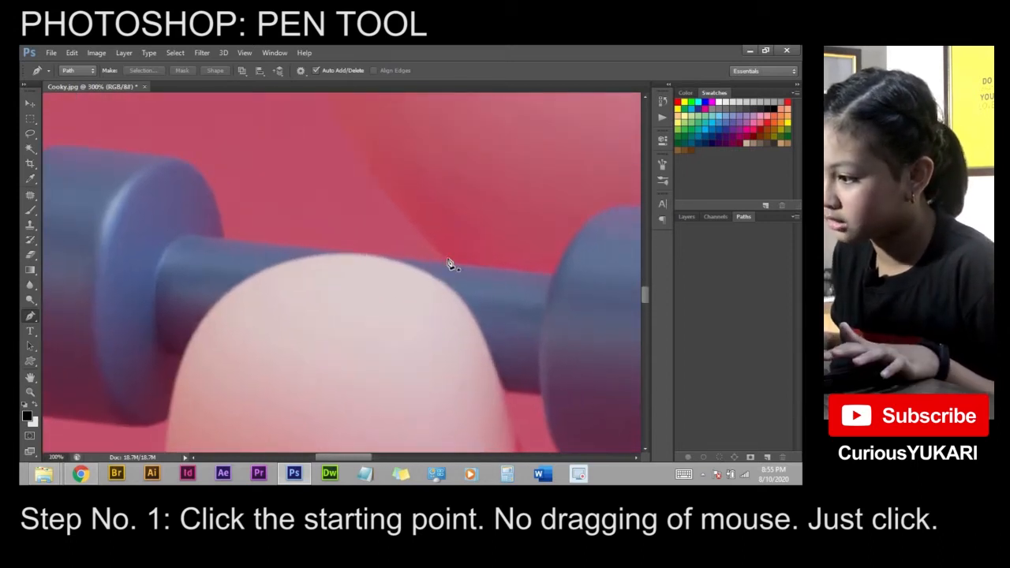
pyautogui.click(447, 258)
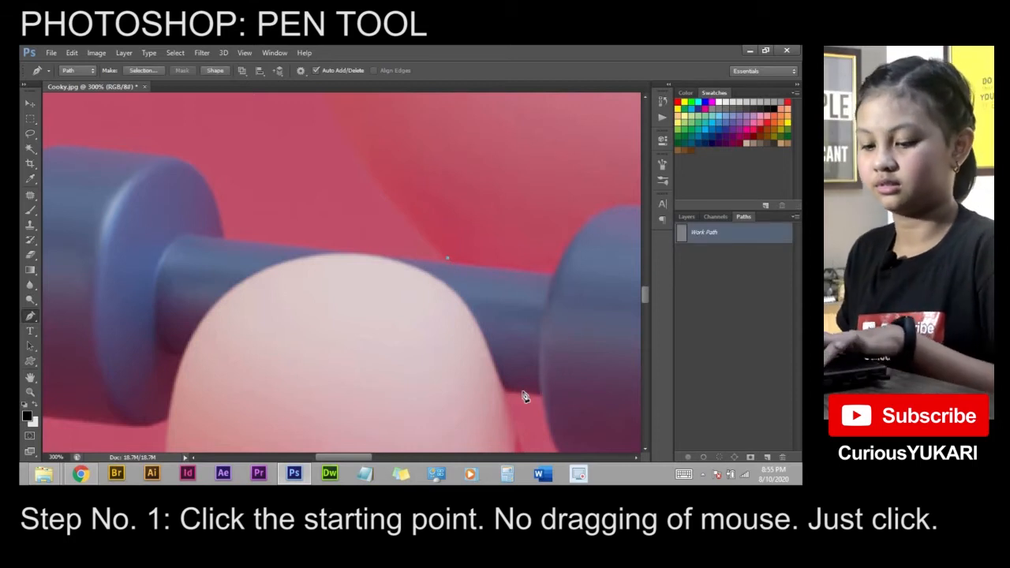
# Step: Add a curved anchor where the head meets the upright ear's outer base, shaping the segment to follow the cheek
pyautogui.keyDown('ctrl'); pyautogui.keyDown('alt'); pyautogui.click(461, 337); pyautogui.keyUp('alt'); pyautogui.keyUp('ctrl')
pyautogui.keyDown('ctrl'); pyautogui.keyDown('alt'); pyautogui.click(462, 337); pyautogui.keyUp('alt'); pyautogui.keyUp('ctrl')
pyautogui.keyDown('alt'); pyautogui.click(462, 337); pyautogui.keyUp('alt')
pyautogui.keyDown('alt'); pyautogui.click(462, 337); pyautogui.keyUp('alt')
pyautogui.keyDown('alt'); pyautogui.click(461, 337); pyautogui.keyUp('alt')
pyautogui.moveTo(466, 337); pyautogui.dragTo(340, 370)
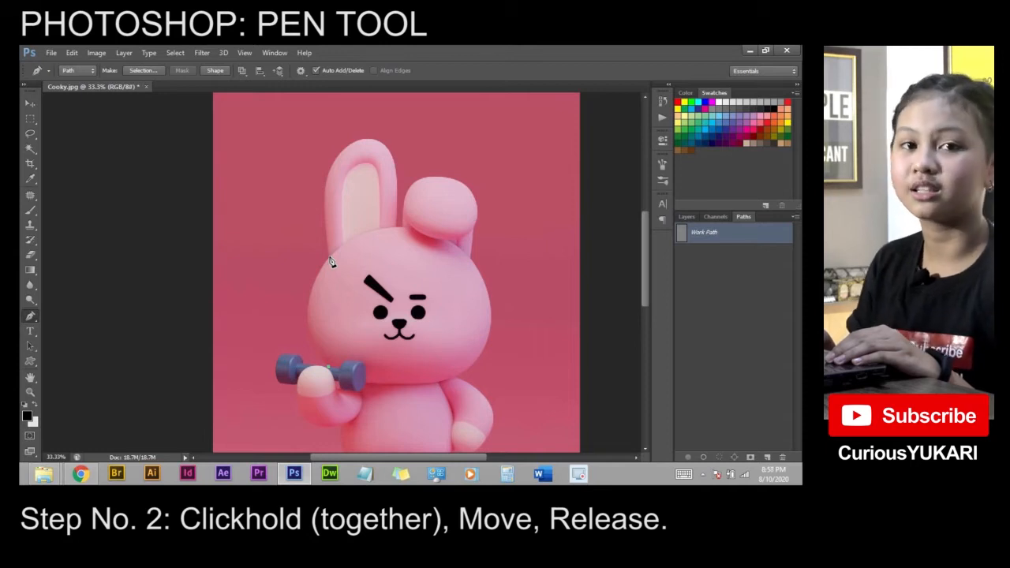
pyautogui.click(330, 258)
pyautogui.moveTo(329, 257); pyautogui.dragTo(389, 202)
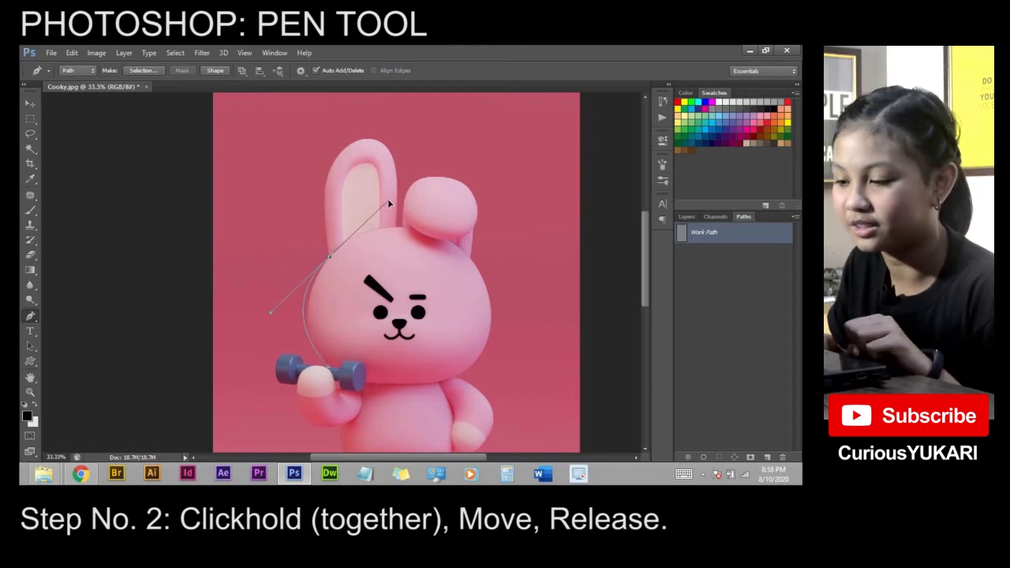
pyautogui.moveTo(388, 203)
pyautogui.mouseDown()
pyautogui.moveTo(373, 211)
pyautogui.moveTo(377, 195)
pyautogui.mouseUp()
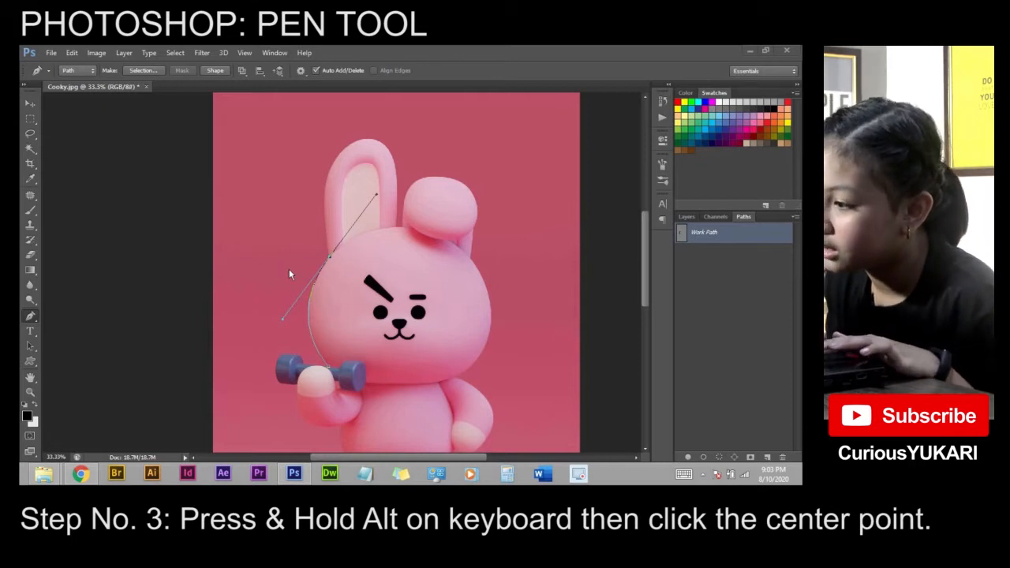
# Step: Remove the outgoing direction handle from the anchor where the head meets the upright ear
pyautogui.keyDown('alt'); pyautogui.click(331, 258); pyautogui.keyUp('alt')
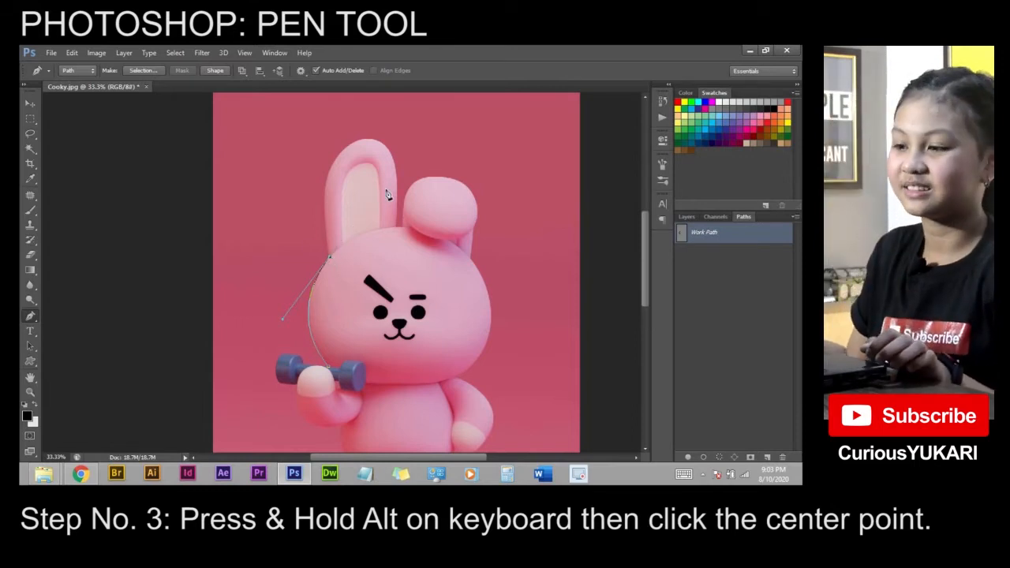
pyautogui.hotkey('ctrl', 'z')
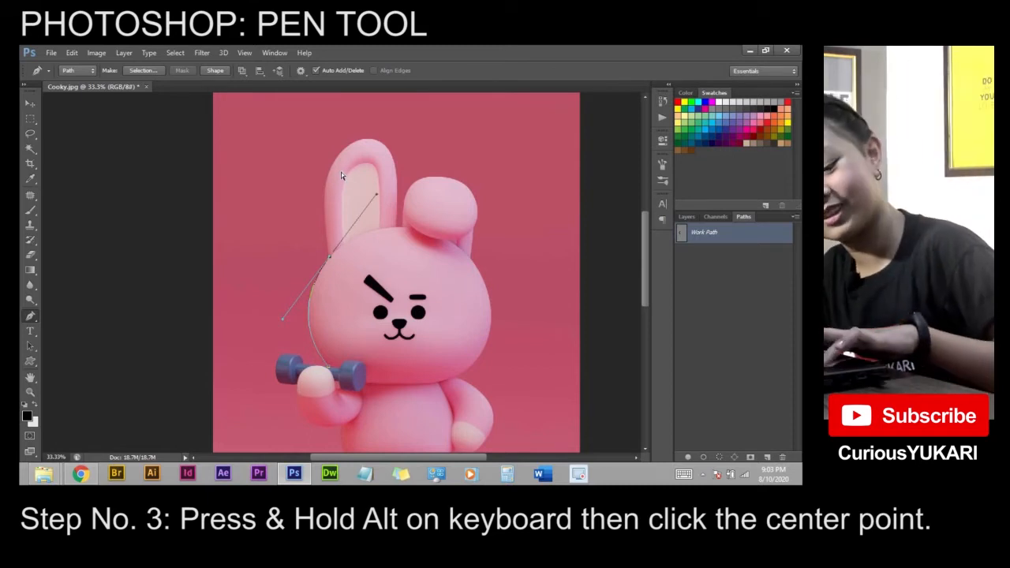
pyautogui.keyDown('ctrl'); pyautogui.click(344, 267); pyautogui.keyUp('ctrl')
pyautogui.keyDown('ctrl'); pyautogui.click(344, 267); pyautogui.keyUp('ctrl')
pyautogui.scroll(4, 322, 263)
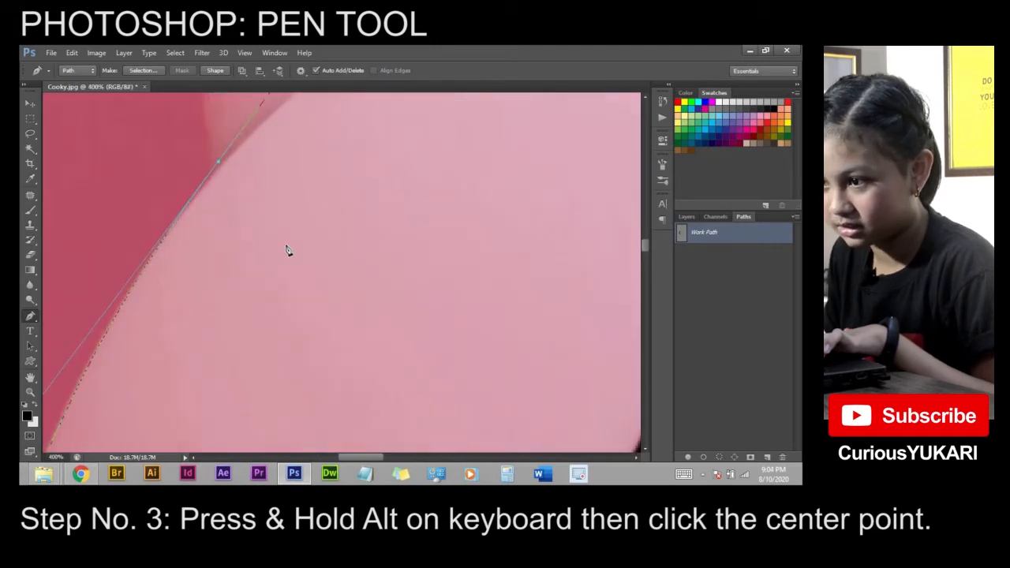
pyautogui.moveTo(271, 263); pyautogui.dragTo(442, 419)
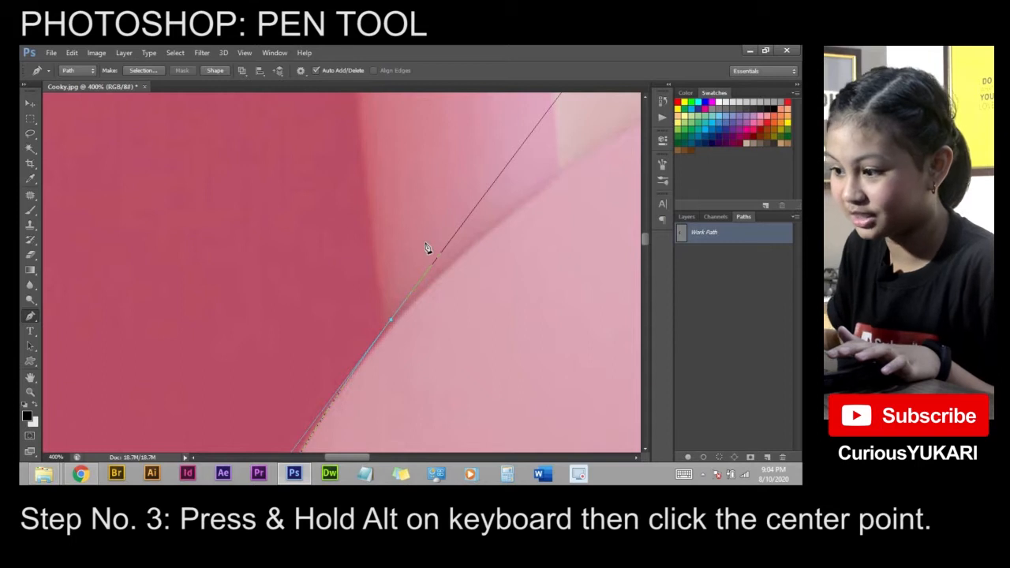
pyautogui.keyDown('alt'); pyautogui.click(394, 325); pyautogui.keyUp('alt')
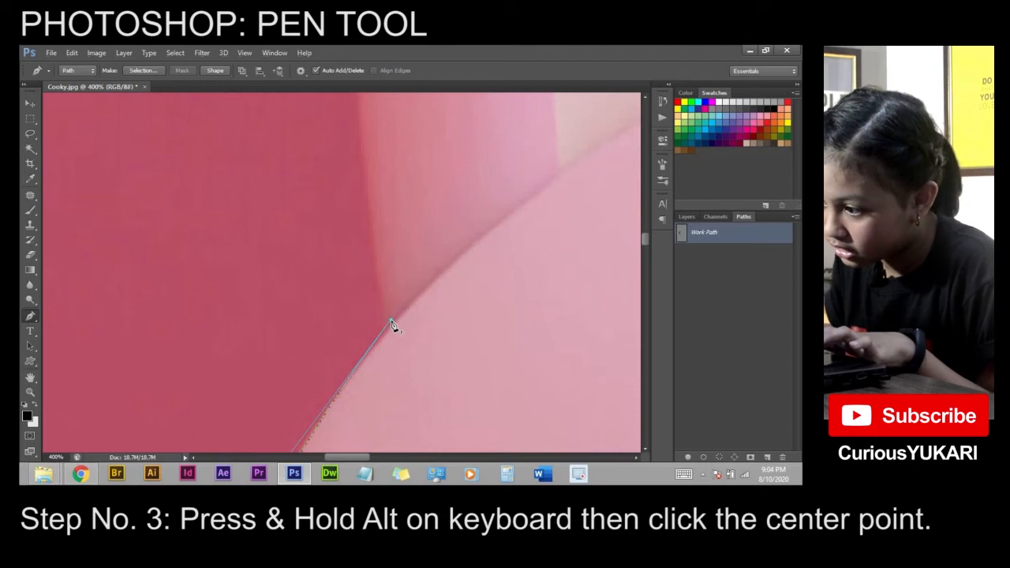
# Step: Trace the upright ear with curved anchors on its outer edge, at its tip and on its inner edge
pyautogui.moveTo(445, 393); pyautogui.dragTo(573, 302)
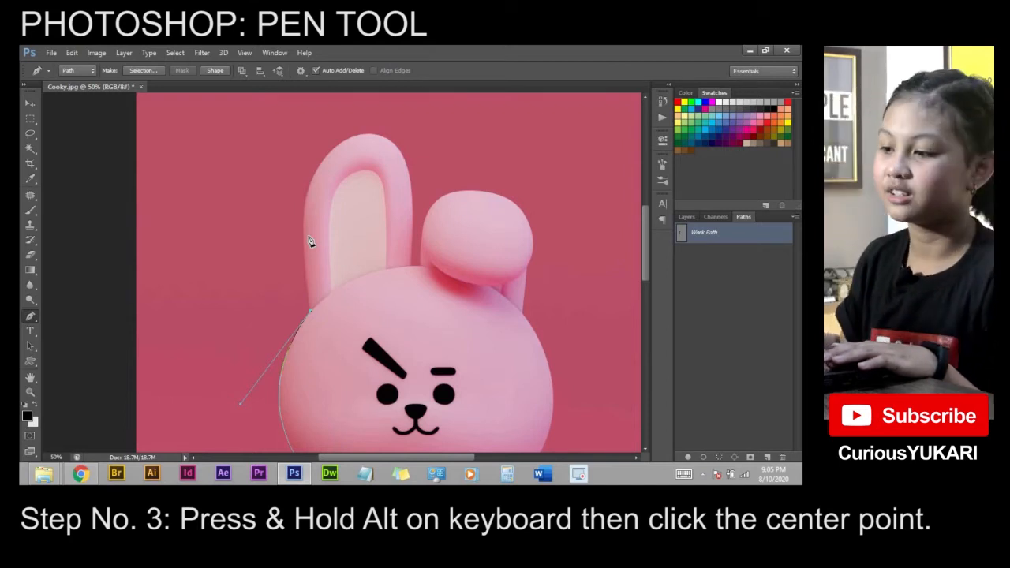
pyautogui.click(315, 203)
pyautogui.click(326, 204)
pyautogui.click(308, 169)
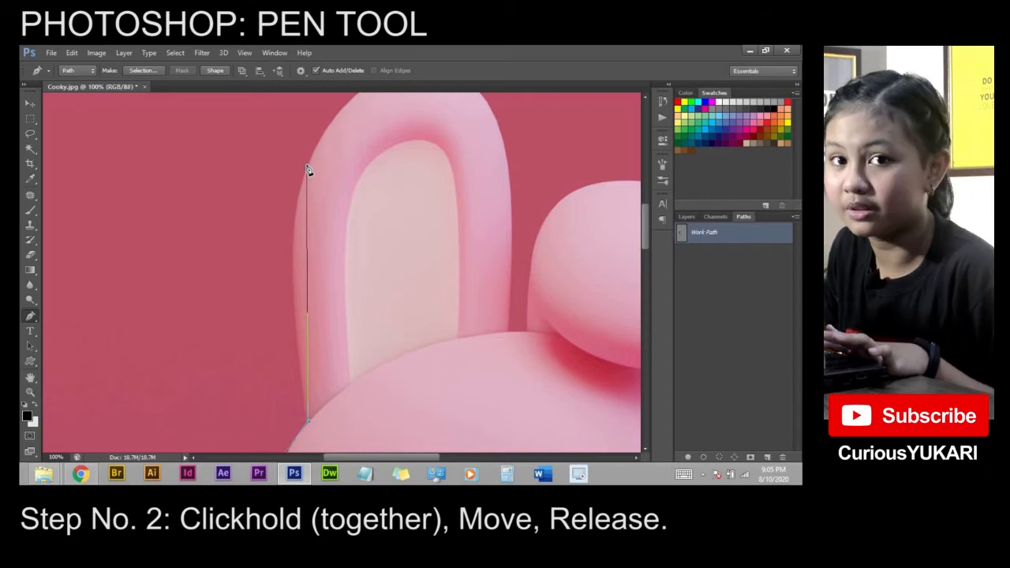
pyautogui.moveTo(308, 169); pyautogui.dragTo(338, 101)
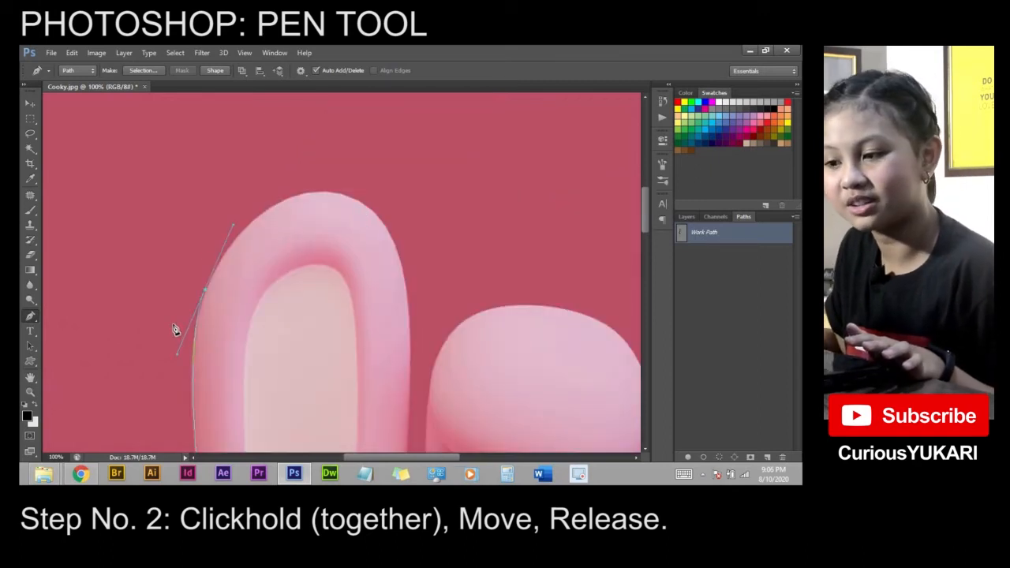
pyautogui.moveTo(309, 196); pyautogui.dragTo(333, 191)
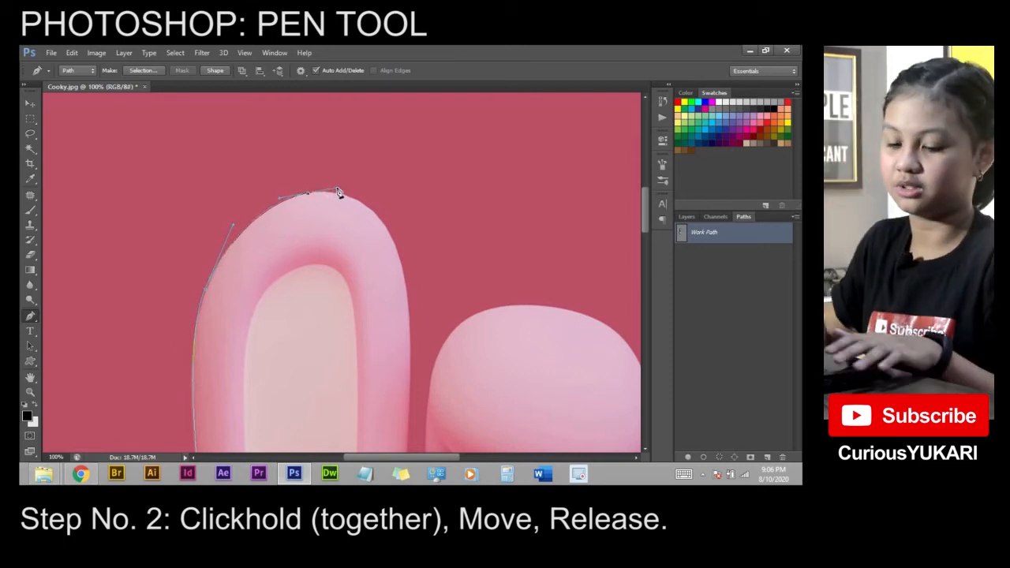
pyautogui.click(410, 316)
pyautogui.moveTo(411, 317); pyautogui.dragTo(412, 428)
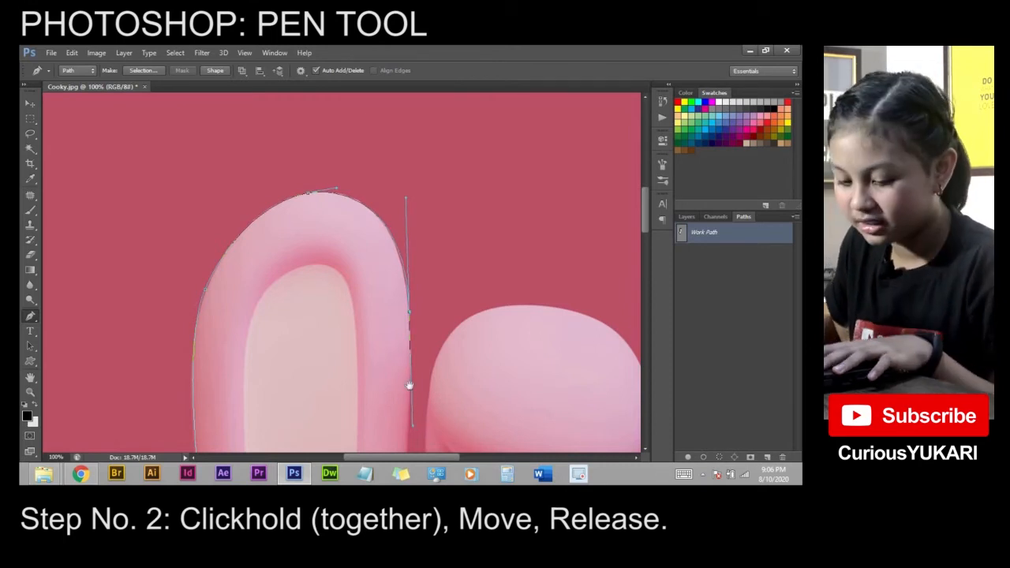
# Step: Add a curved anchor at the upright ear's inner base and remove its outgoing direction handle
pyautogui.moveTo(444, 360); pyautogui.dragTo(465, 174)
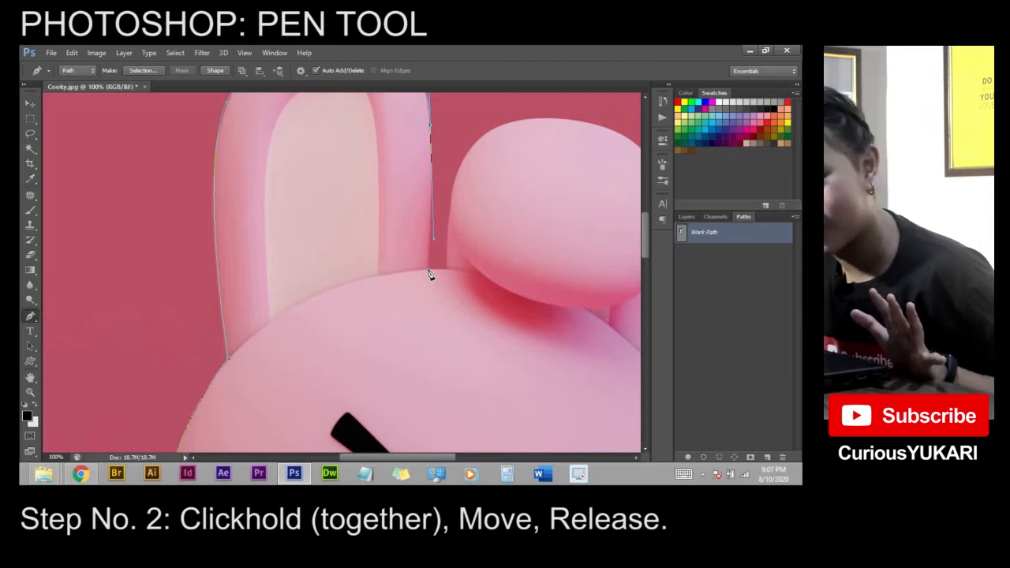
pyautogui.click(430, 273)
pyautogui.moveTo(426, 271); pyautogui.dragTo(430, 317)
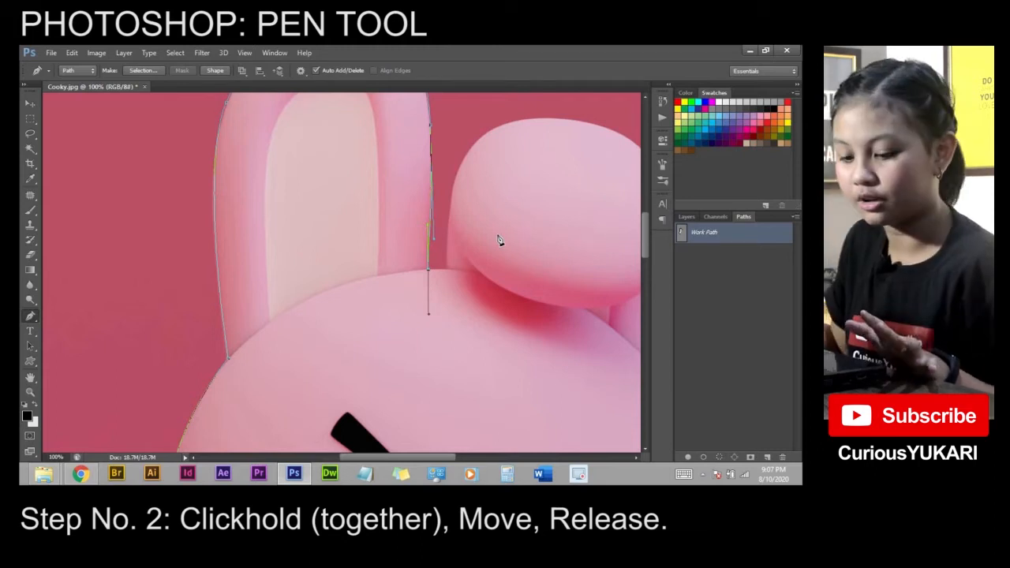
pyautogui.click(454, 252)
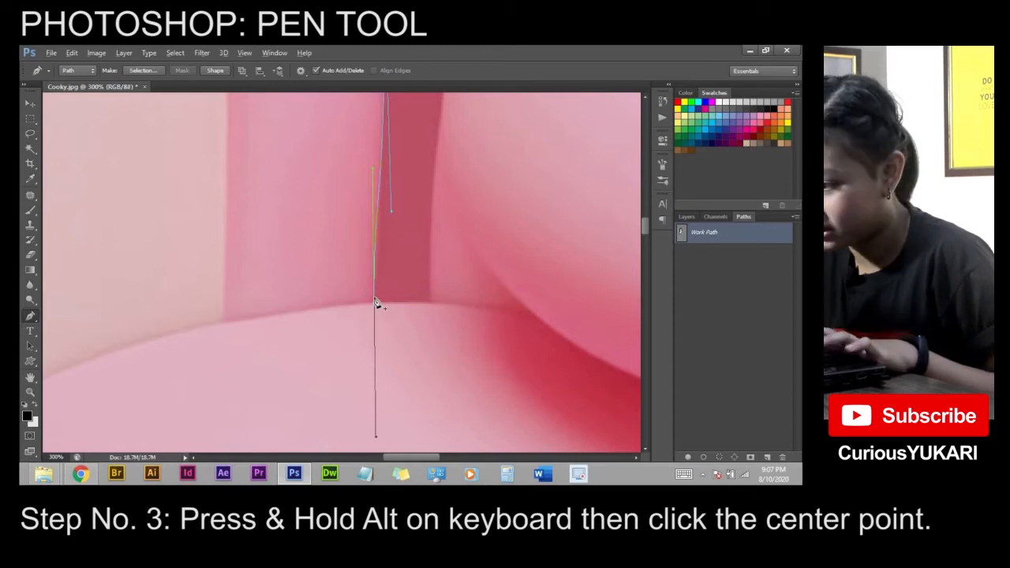
pyautogui.keyDown('alt'); pyautogui.click(376, 305); pyautogui.keyUp('alt')
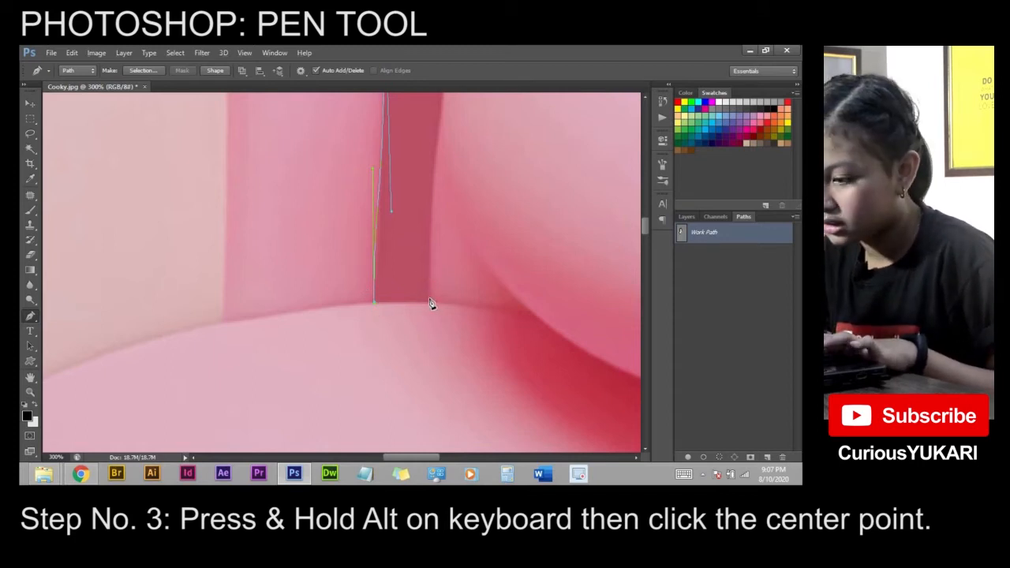
# Step: Extend the path across the gap to the folded ear's base and remove the new anchor's outgoing handle
pyautogui.click(431, 304)
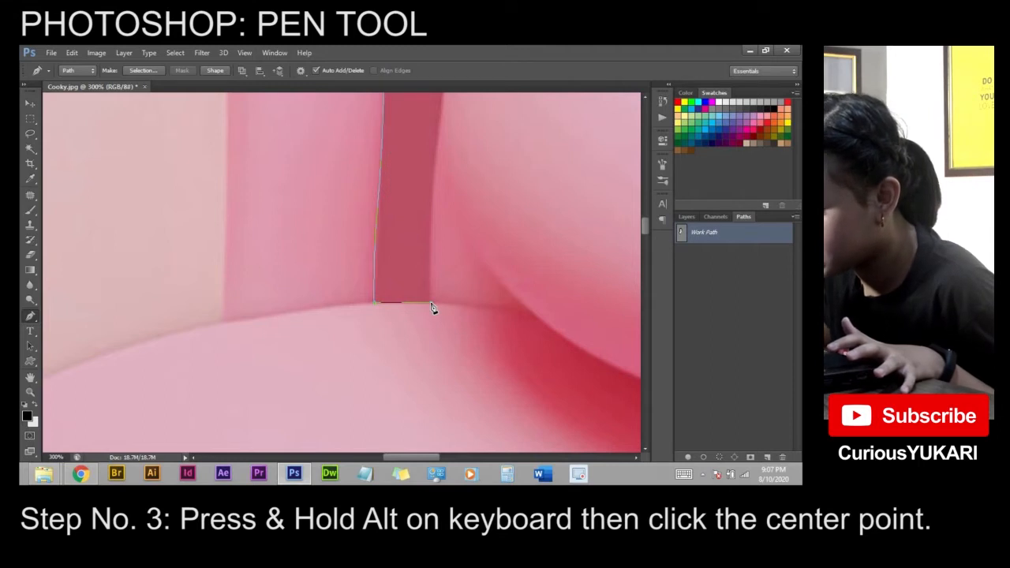
pyautogui.moveTo(431, 304); pyautogui.dragTo(431, 306)
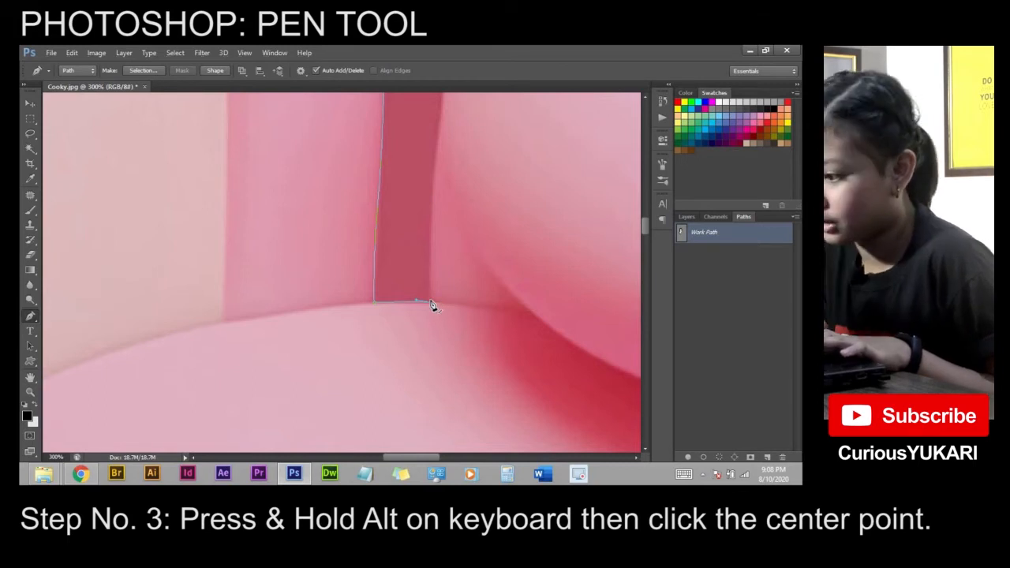
pyautogui.keyDown('alt'); pyautogui.click(460, 353); pyautogui.keyUp('alt')
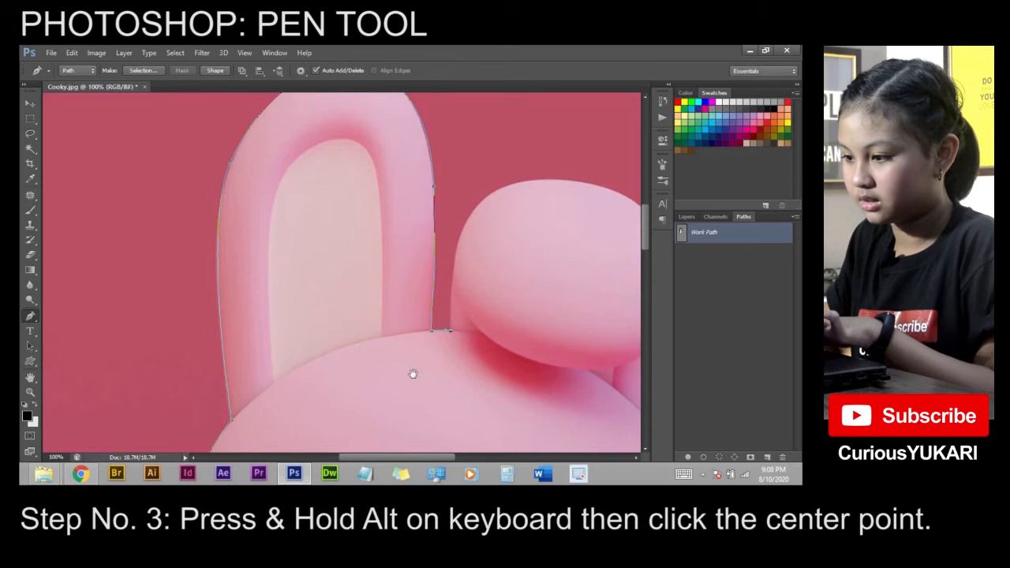
# Step: Trace the folded ear with curved anchors on its near side, along its top and on its far side
pyautogui.moveTo(412, 373); pyautogui.dragTo(337, 414)
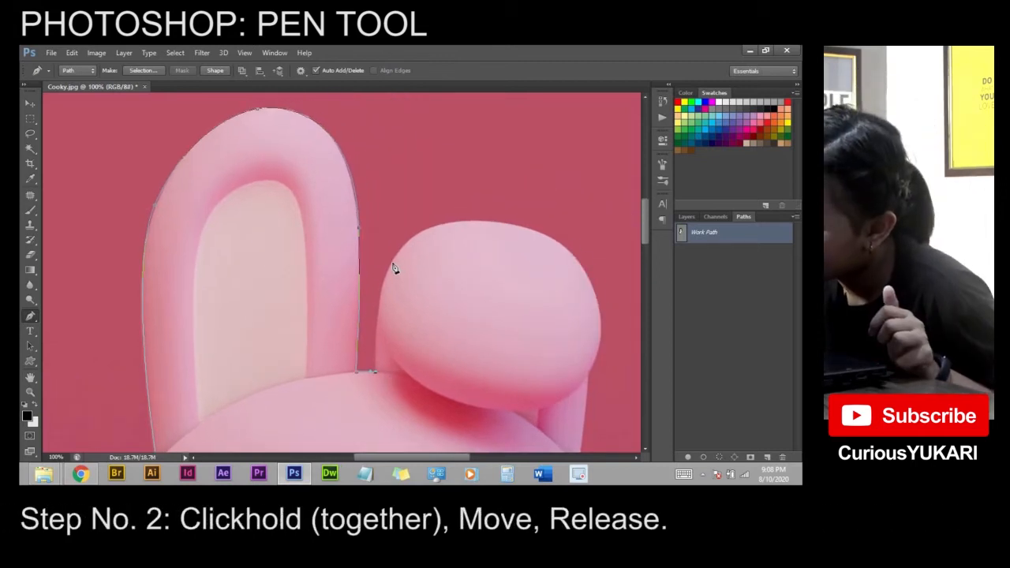
pyautogui.moveTo(403, 261); pyautogui.dragTo(416, 245)
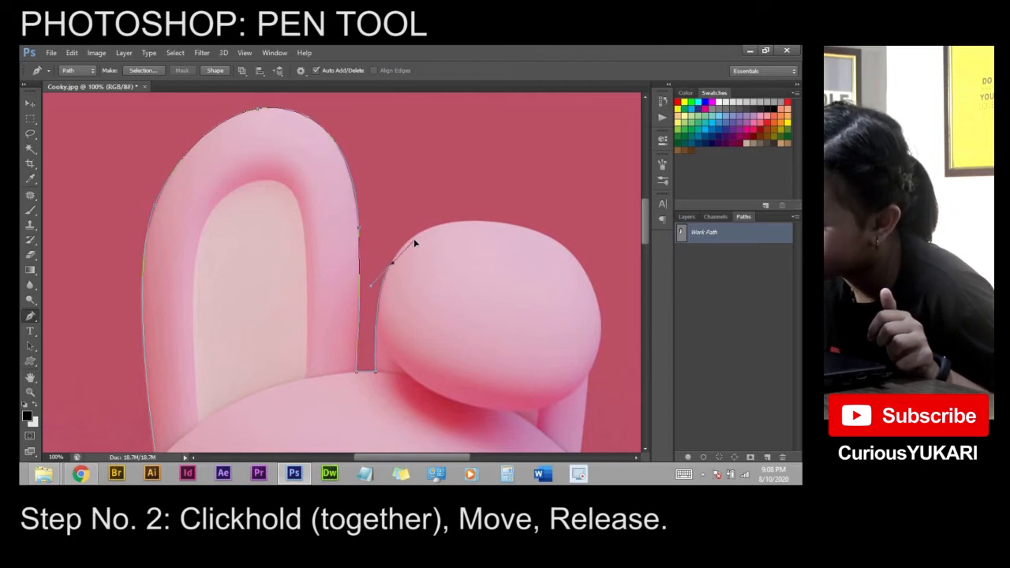
pyautogui.click(467, 226)
pyautogui.moveTo(480, 224); pyautogui.dragTo(538, 209)
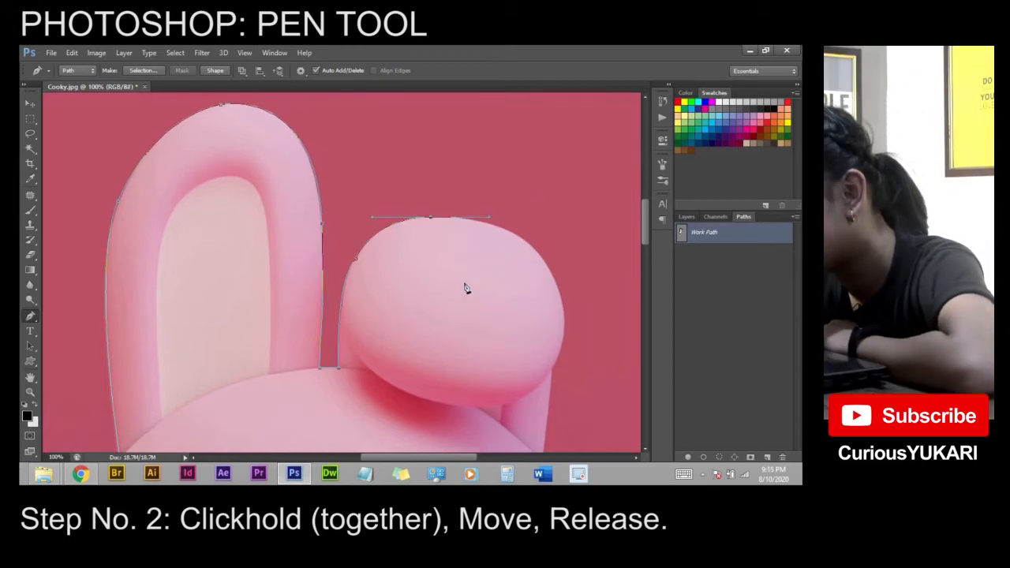
pyautogui.moveTo(557, 292); pyautogui.dragTo(575, 350)
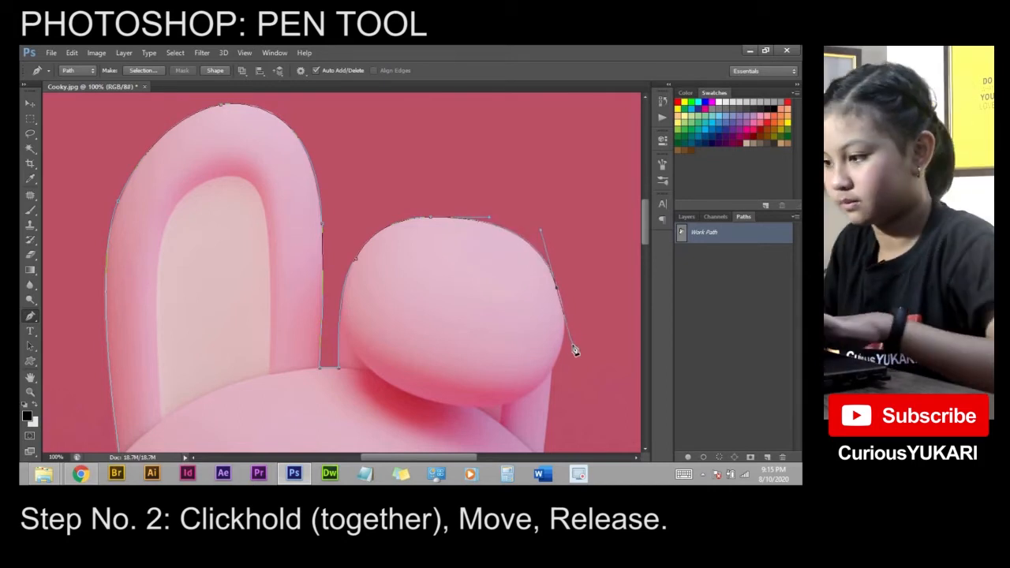
# Step: Add a curved anchor at the notch where the folded ear meets its stem and remove the outgoing direction handle
pyautogui.moveTo(574, 361); pyautogui.dragTo(460, 215)
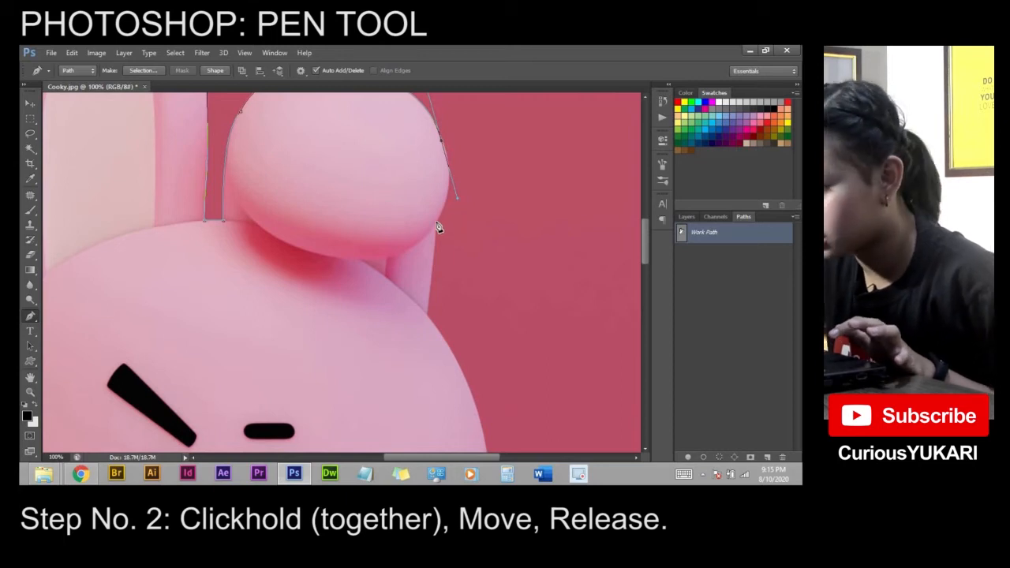
pyautogui.click(439, 227)
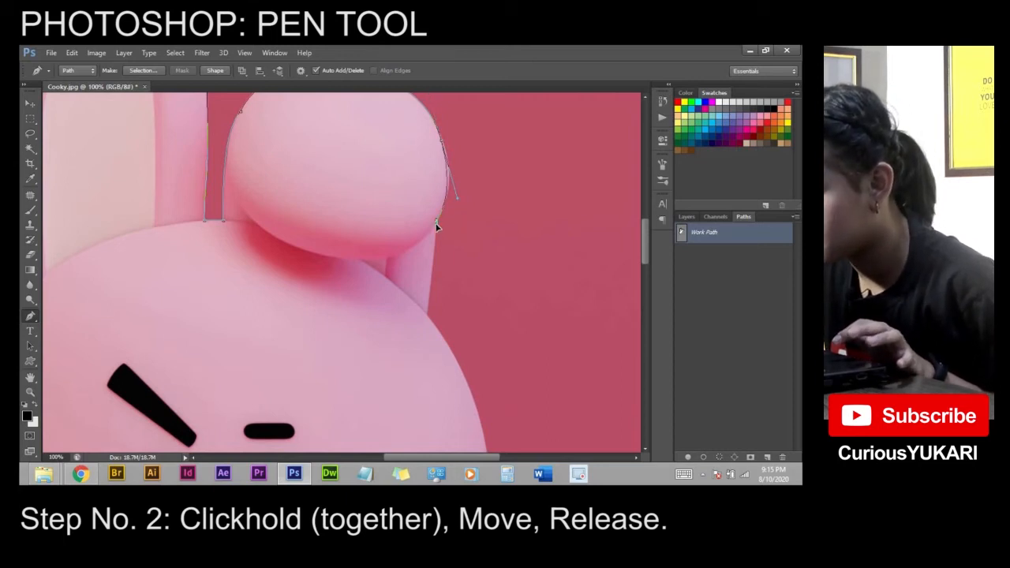
pyautogui.moveTo(429, 239)
pyautogui.mouseDown()
pyautogui.moveTo(424, 261)
pyautogui.moveTo(426, 241)
pyautogui.mouseUp()
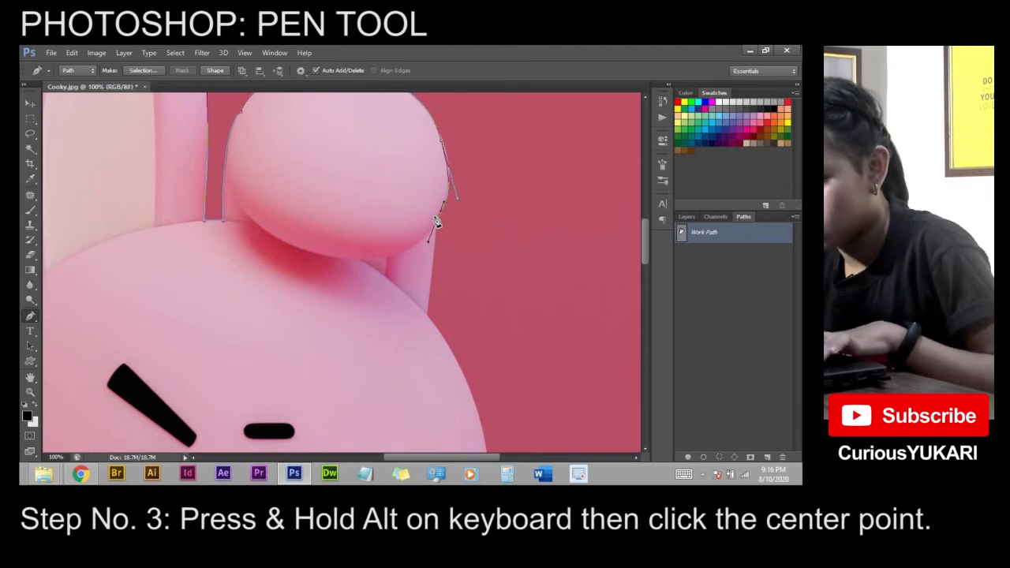
pyautogui.keyDown('ctrl'); pyautogui.click(439, 218); pyautogui.keyUp('ctrl')
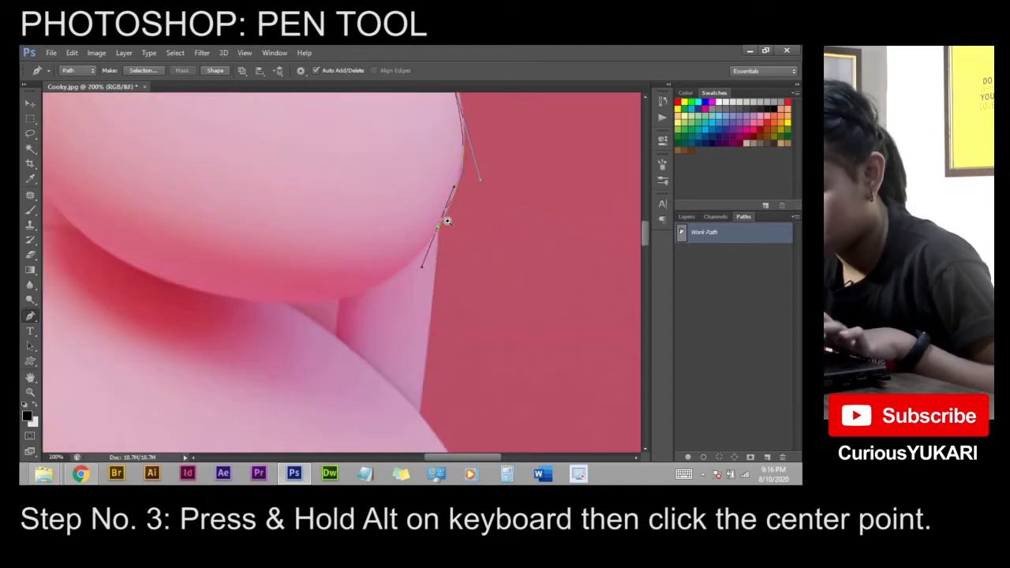
pyautogui.keyDown('ctrl'); pyautogui.click(439, 218); pyautogui.keyUp('ctrl')
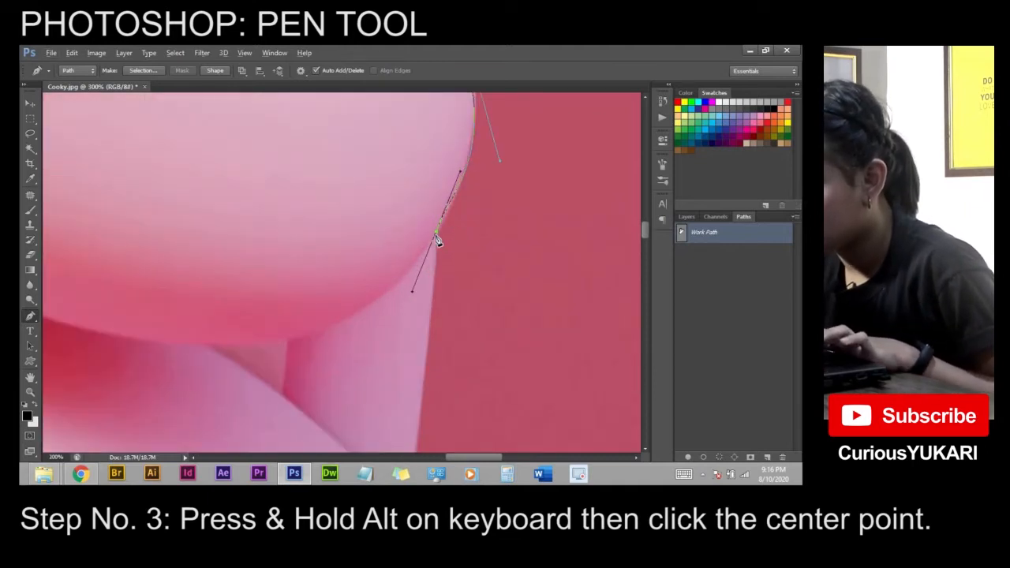
pyautogui.moveTo(482, 336); pyautogui.dragTo(476, 204)
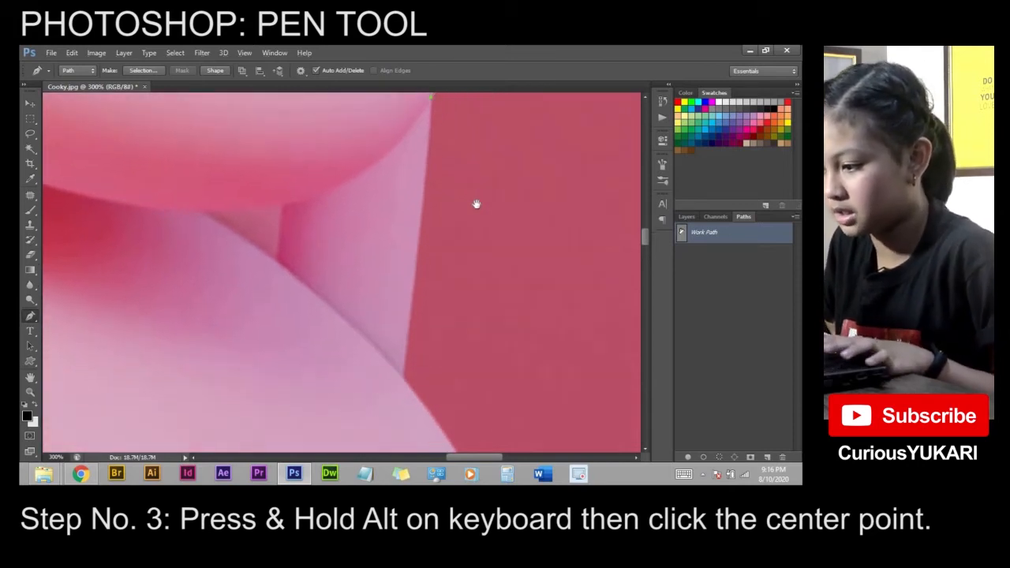
# Step: Extend the path along the folded ear's stem with a curved anchor where the stem meets the head
pyautogui.click(405, 378)
pyautogui.moveTo(405, 380); pyautogui.dragTo(400, 421)
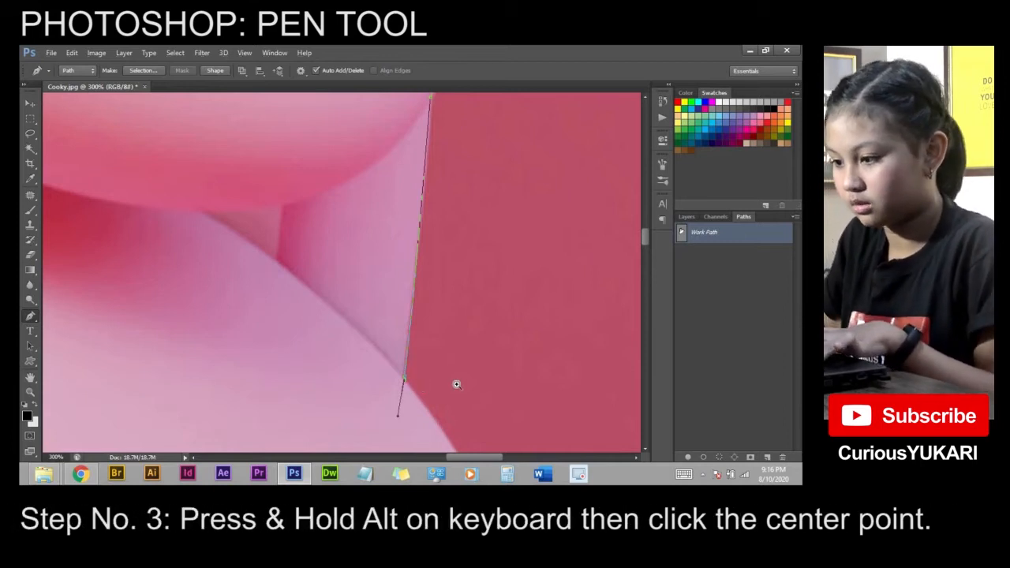
pyautogui.keyDown('alt'); pyautogui.click(457, 379); pyautogui.keyUp('alt')
pyautogui.keyDown('alt'); pyautogui.click(456, 380); pyautogui.keyUp('alt')
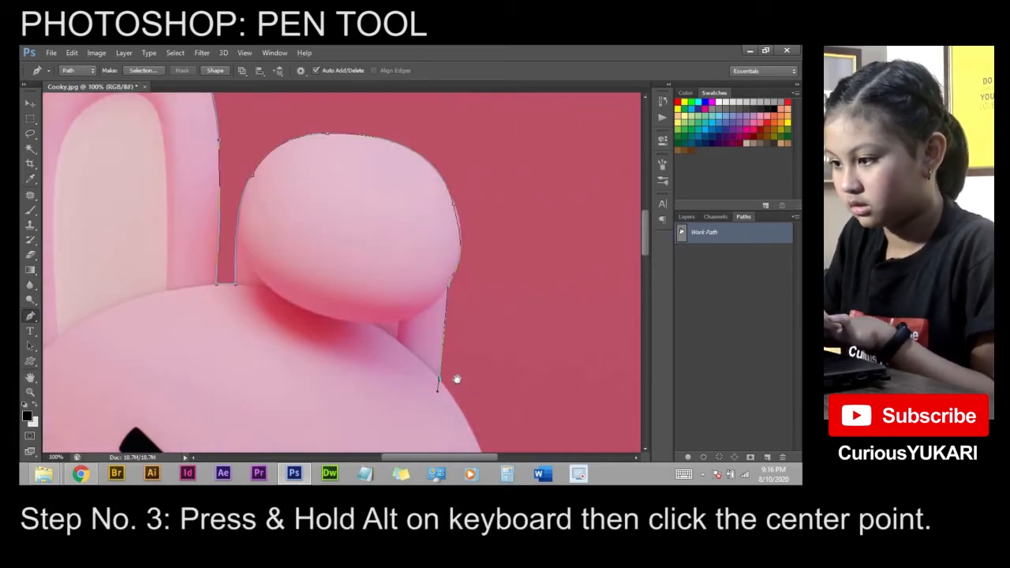
# Step: Trace the side of the head with curved anchors at its widest point and where it meets the arm
pyautogui.moveTo(464, 372); pyautogui.dragTo(421, 182)
pyautogui.moveTo(506, 292); pyautogui.dragTo(468, 259)
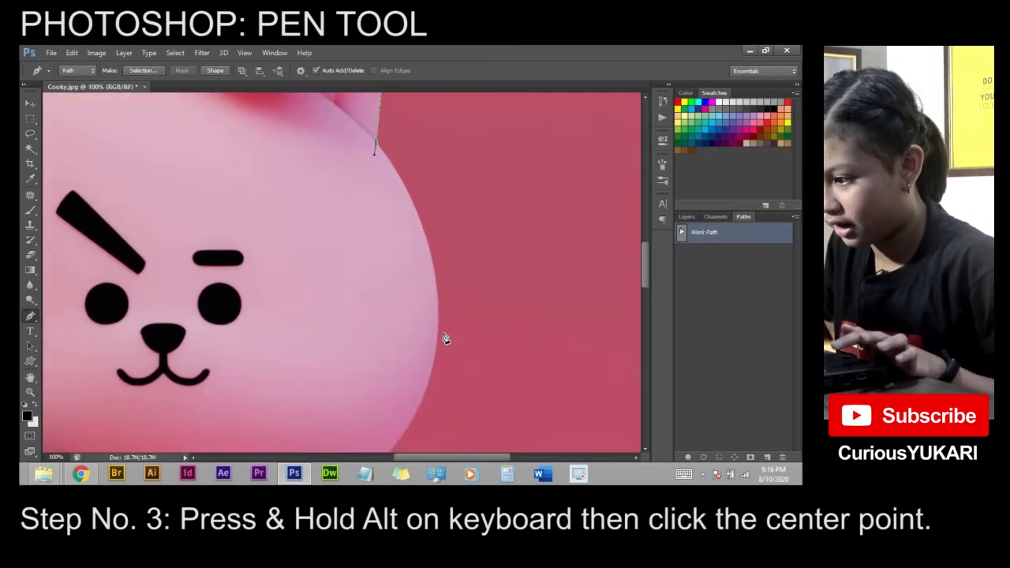
pyautogui.moveTo(438, 334); pyautogui.dragTo(426, 437)
pyautogui.moveTo(513, 294); pyautogui.dragTo(622, 135)
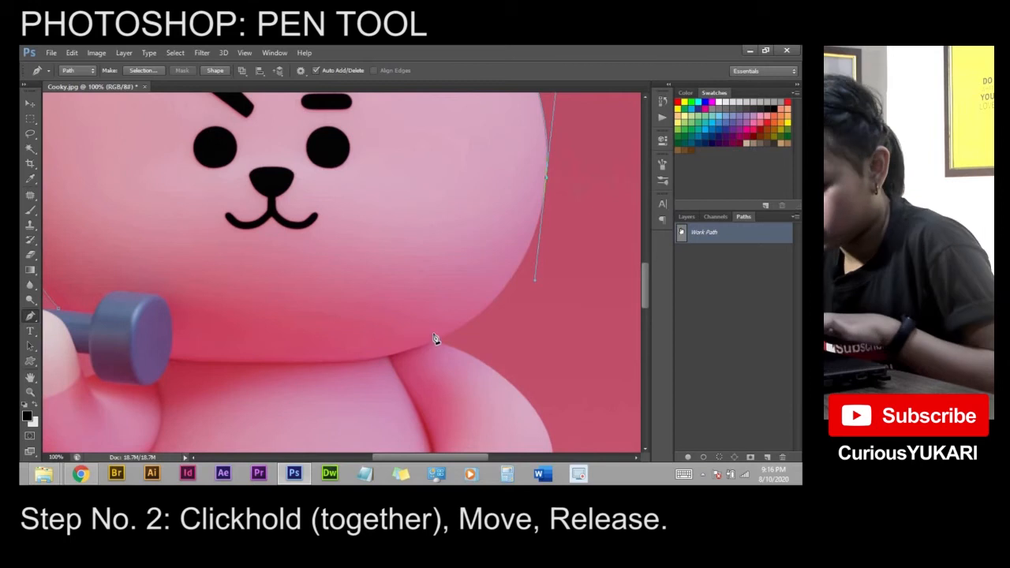
pyautogui.moveTo(469, 361); pyautogui.dragTo(479, 317)
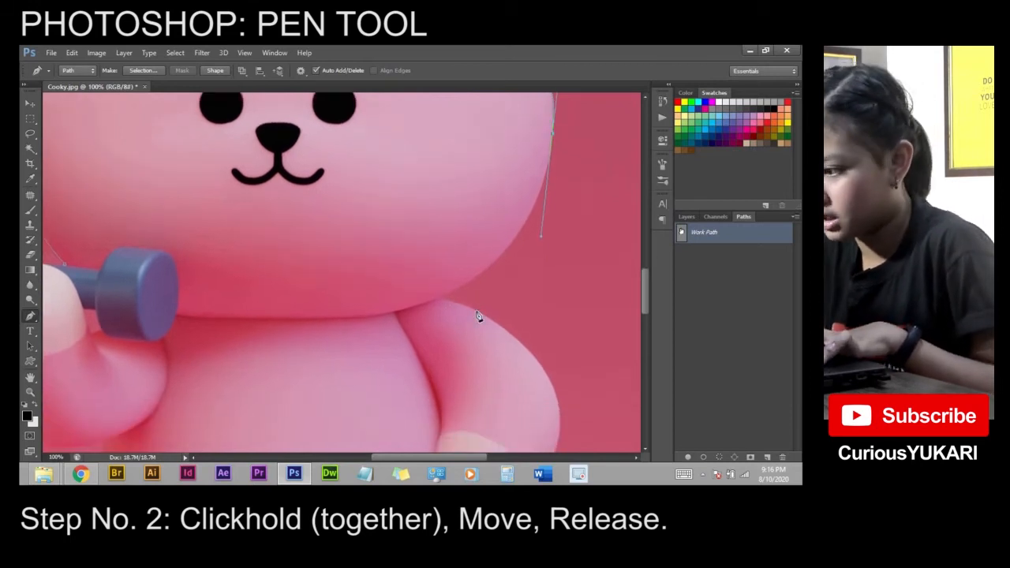
pyautogui.keyDown('ctrl'); pyautogui.click(477, 312); pyautogui.keyUp('ctrl')
pyautogui.keyDown('ctrl'); pyautogui.click(475, 310); pyautogui.keyUp('ctrl')
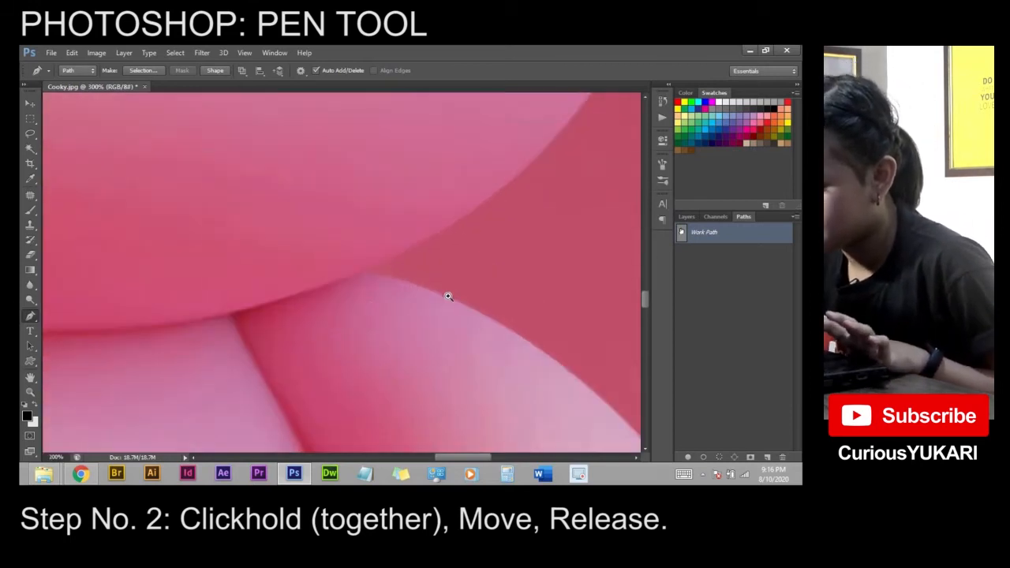
pyautogui.keyDown('ctrl'); pyautogui.click(438, 299); pyautogui.keyUp('ctrl')
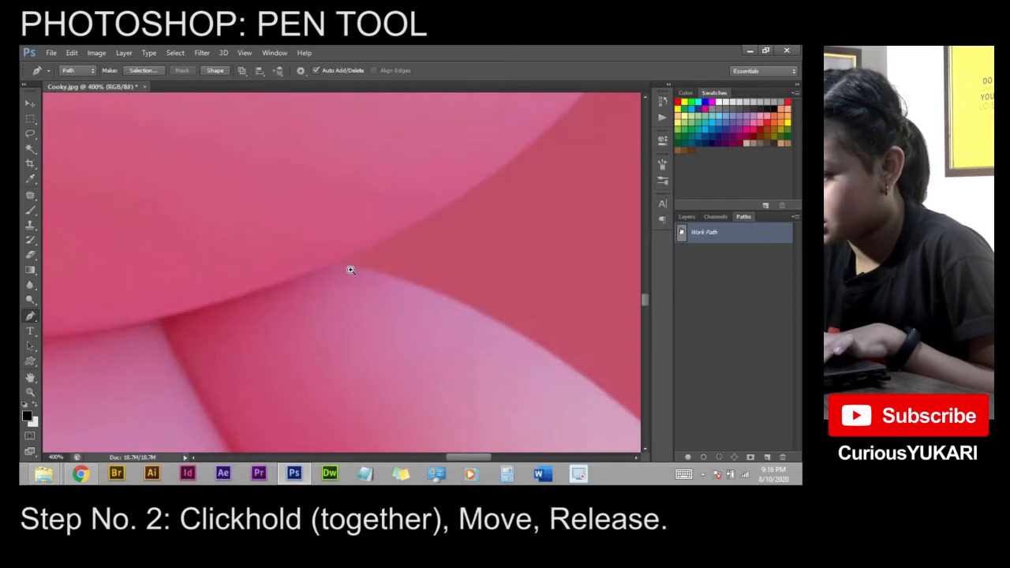
pyautogui.keyDown('ctrl'); pyautogui.keyDown('alt'); pyautogui.click(351, 270); pyautogui.keyUp('alt'); pyautogui.keyUp('ctrl')
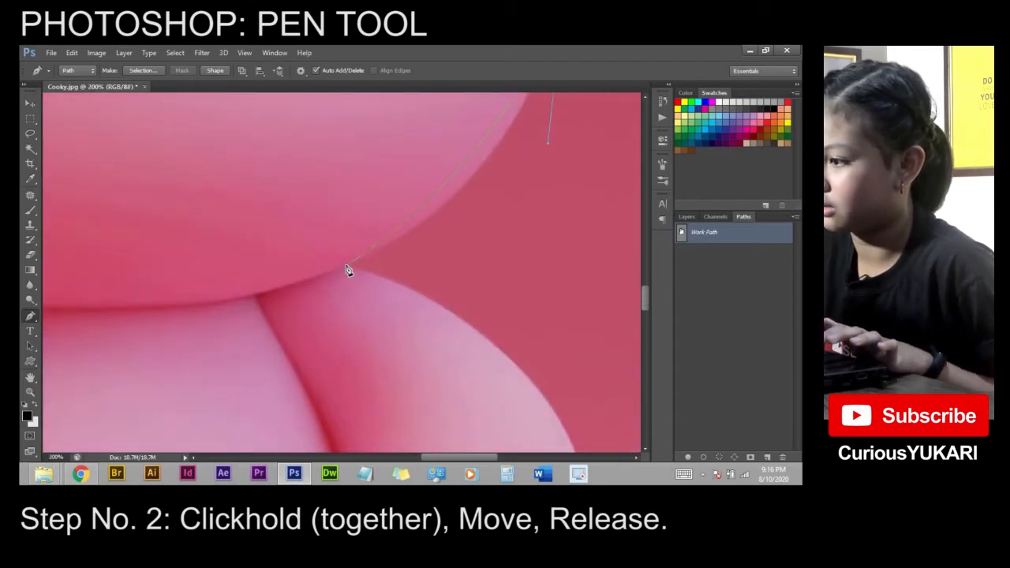
pyautogui.moveTo(314, 287); pyautogui.dragTo(249, 312)
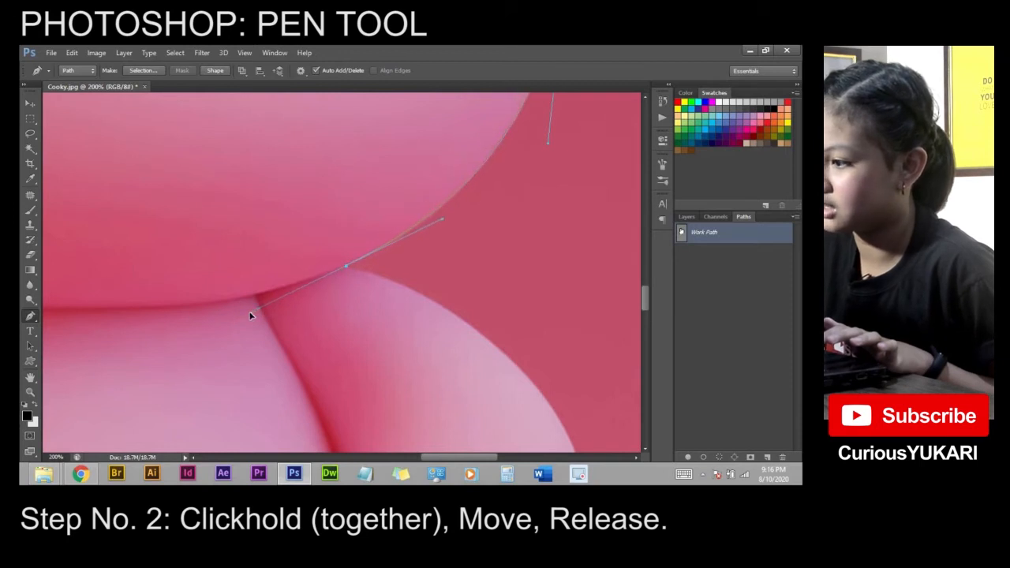
pyautogui.rightClick(249, 311)
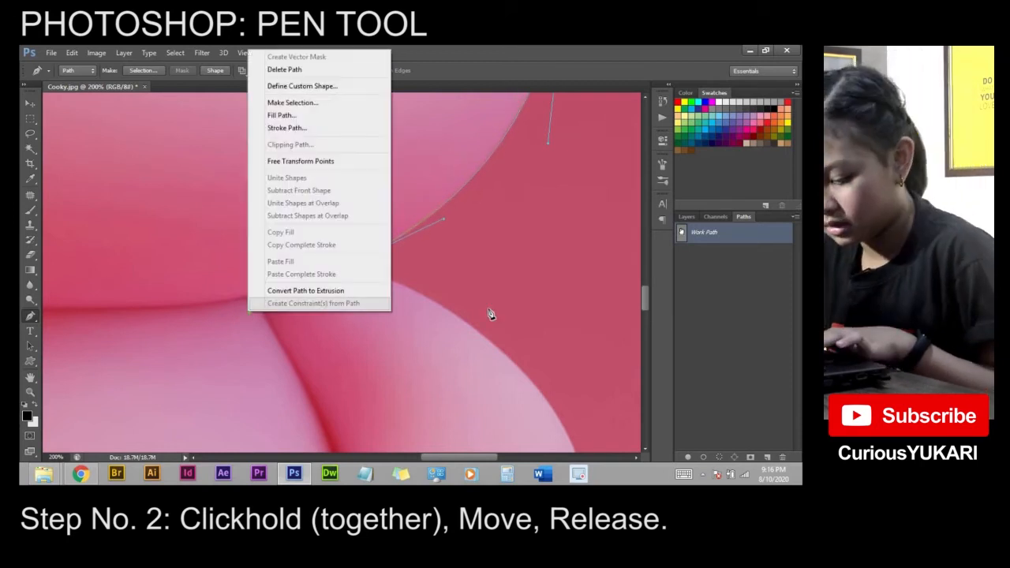
pyautogui.click(489, 314)
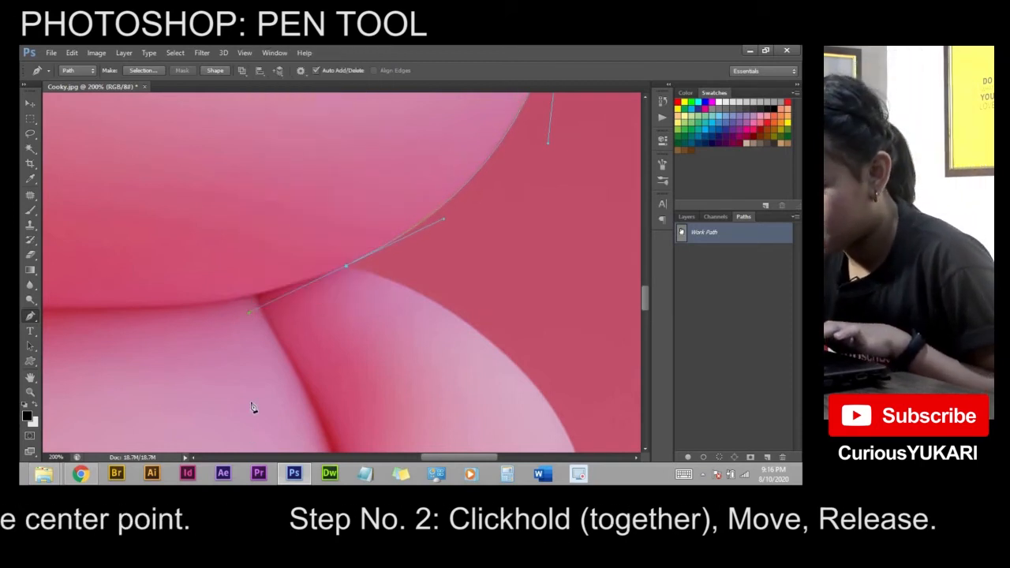
pyautogui.keyDown('alt'); pyautogui.click(347, 267); pyautogui.keyUp('alt')
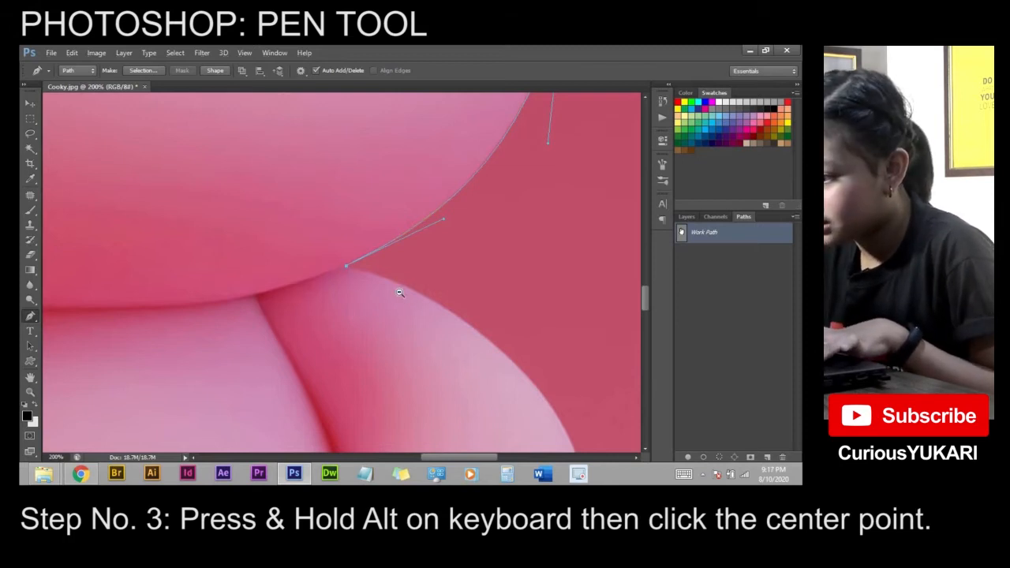
pyautogui.scroll(-2, 399, 292)
pyautogui.scroll(1, 399, 293)
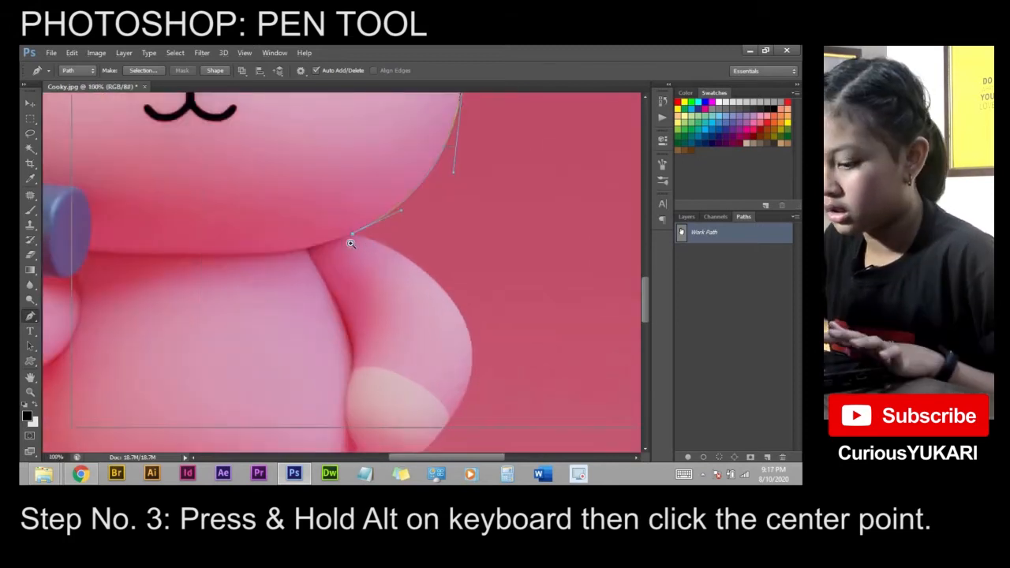
pyautogui.scroll(1, 352, 244)
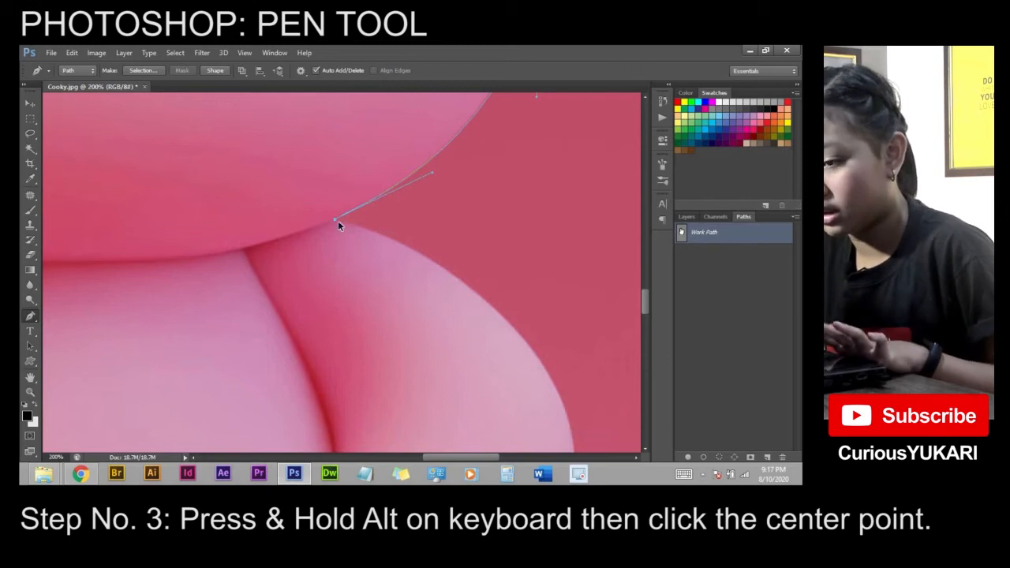
pyautogui.hotkey('ctrl', 'z')
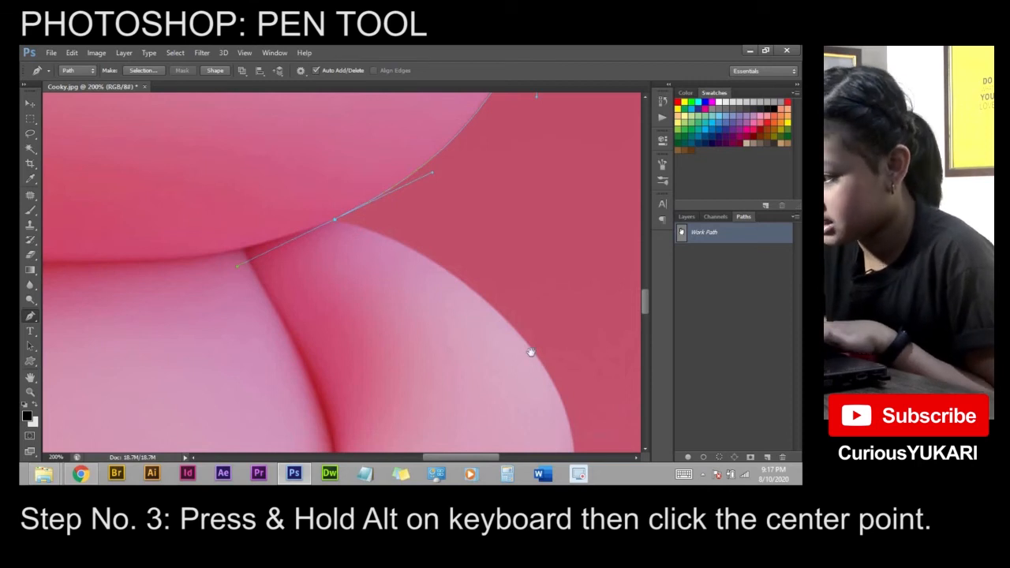
pyautogui.moveTo(521, 353); pyautogui.dragTo(437, 294)
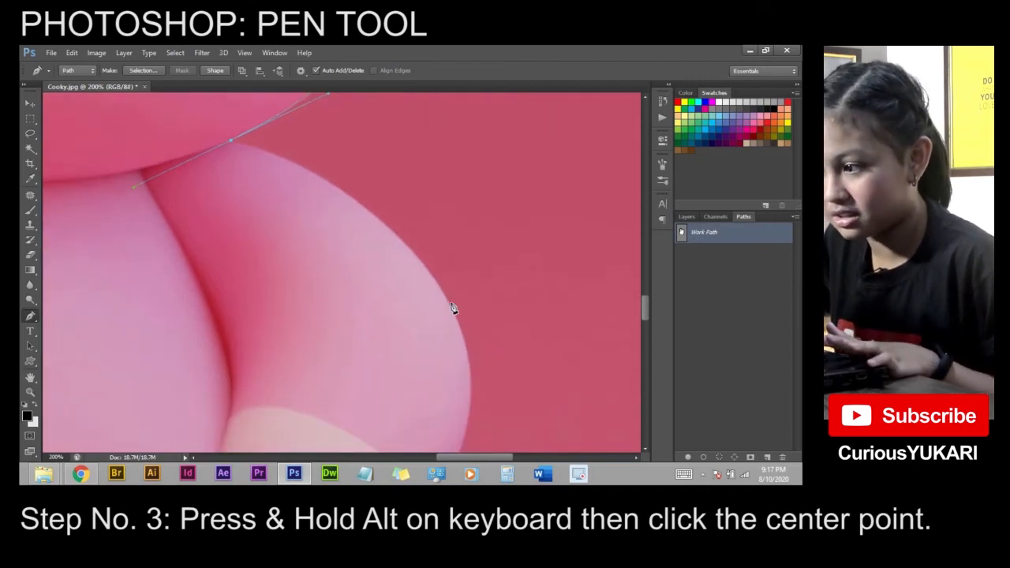
pyautogui.moveTo(454, 312); pyautogui.dragTo(388, 435)
pyautogui.moveTo(308, 397); pyautogui.dragTo(488, 394)
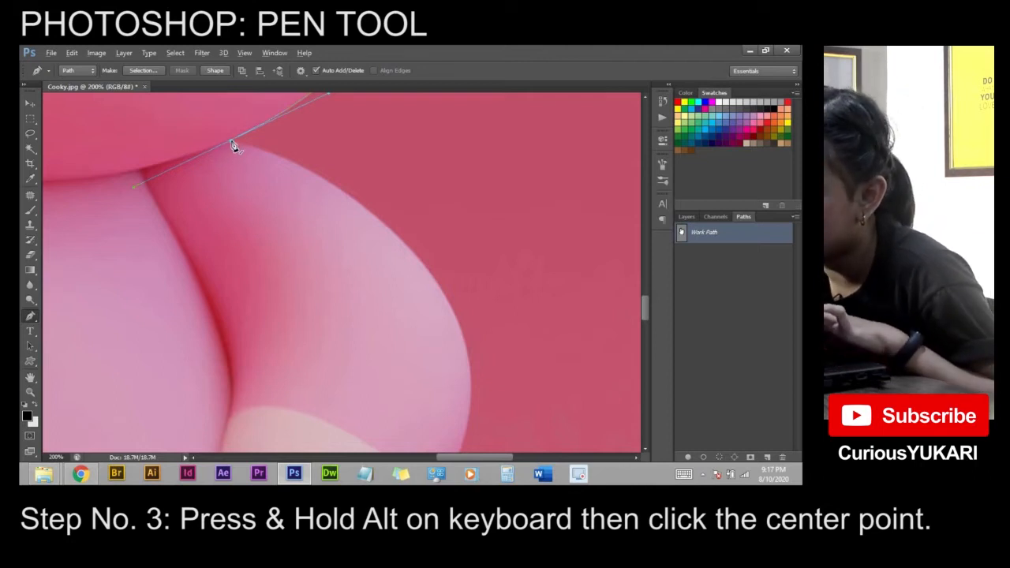
# Step: Remove the outgoing handle where head and arm meet, and trace the arm's outer edge with two curved anchors down to the cream hand
pyautogui.keyDown('alt'); pyautogui.click(232, 142); pyautogui.keyUp('alt')
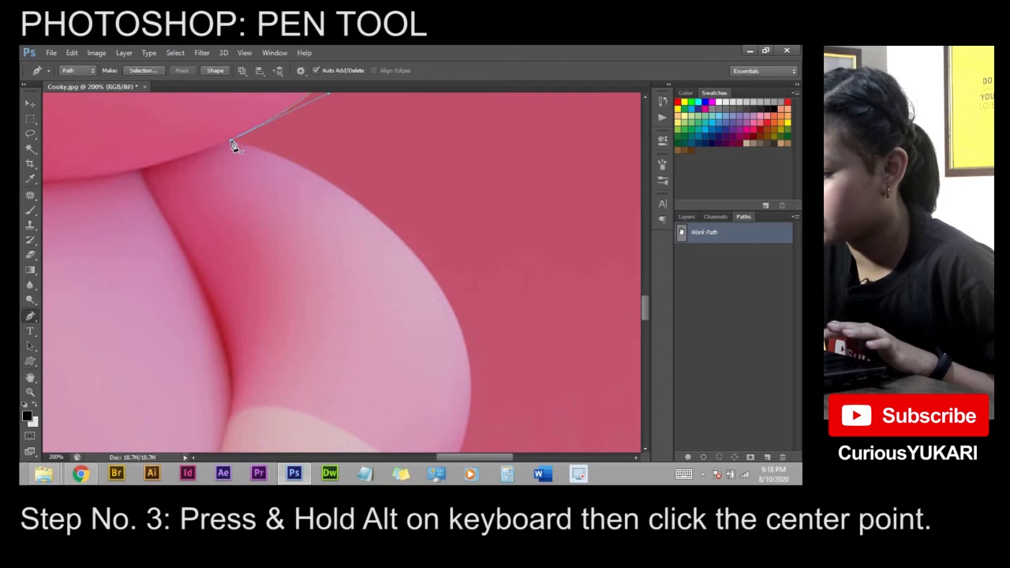
pyautogui.moveTo(442, 293); pyautogui.dragTo(495, 392)
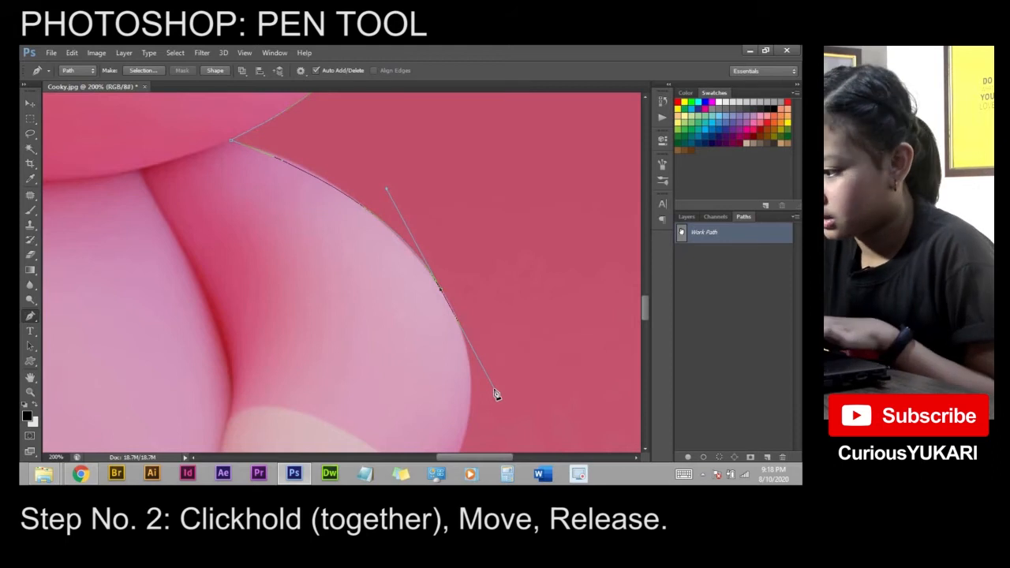
pyautogui.moveTo(524, 394); pyautogui.dragTo(497, 242)
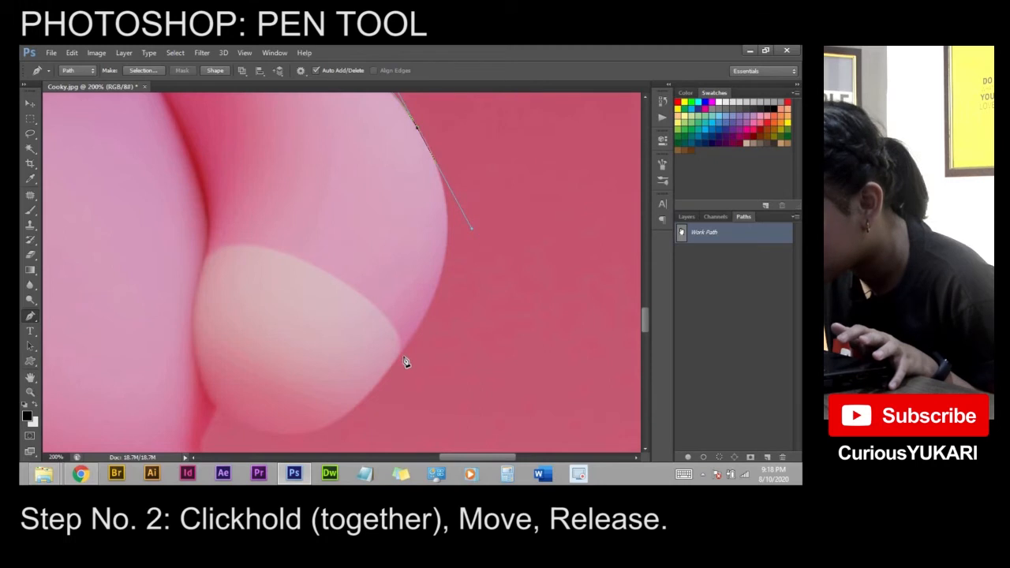
pyautogui.moveTo(403, 355); pyautogui.dragTo(359, 423)
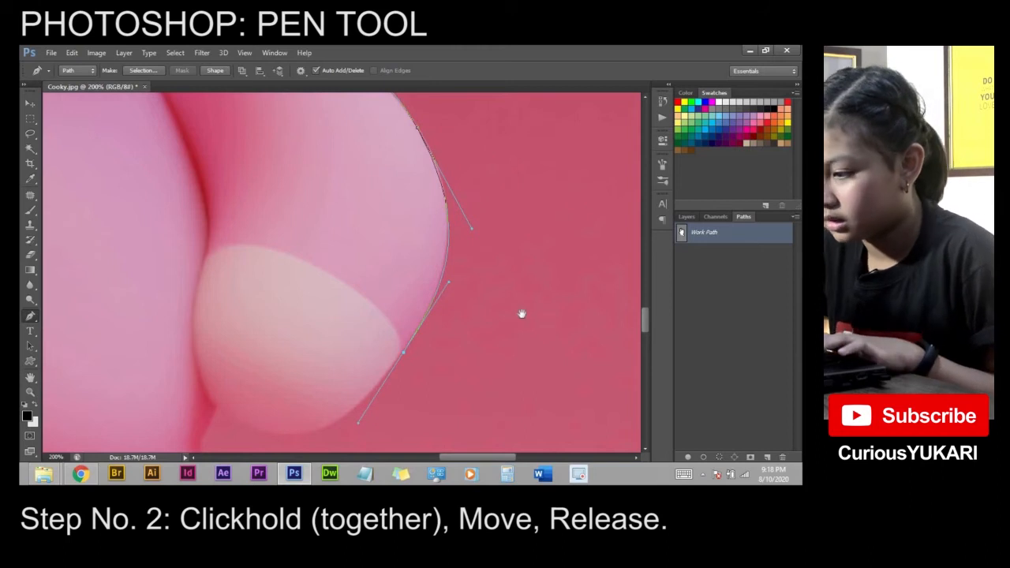
# Step: Trace the underside of the hand with a curved anchor where it meets the body and remove the outgoing handle
pyautogui.moveTo(521, 314); pyautogui.dragTo(538, 239)
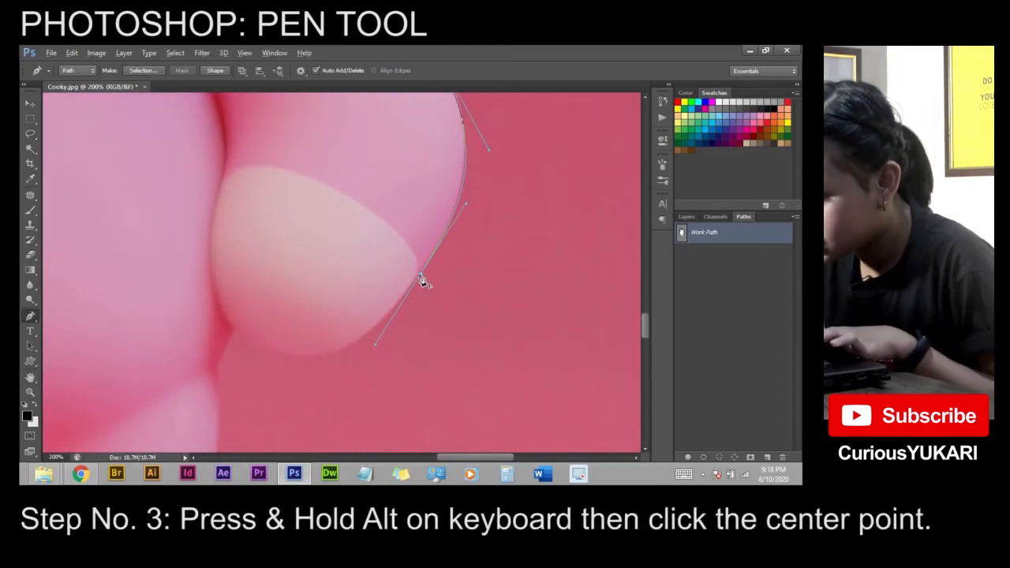
pyautogui.click(235, 335)
pyautogui.moveTo(234, 336); pyautogui.dragTo(136, 243)
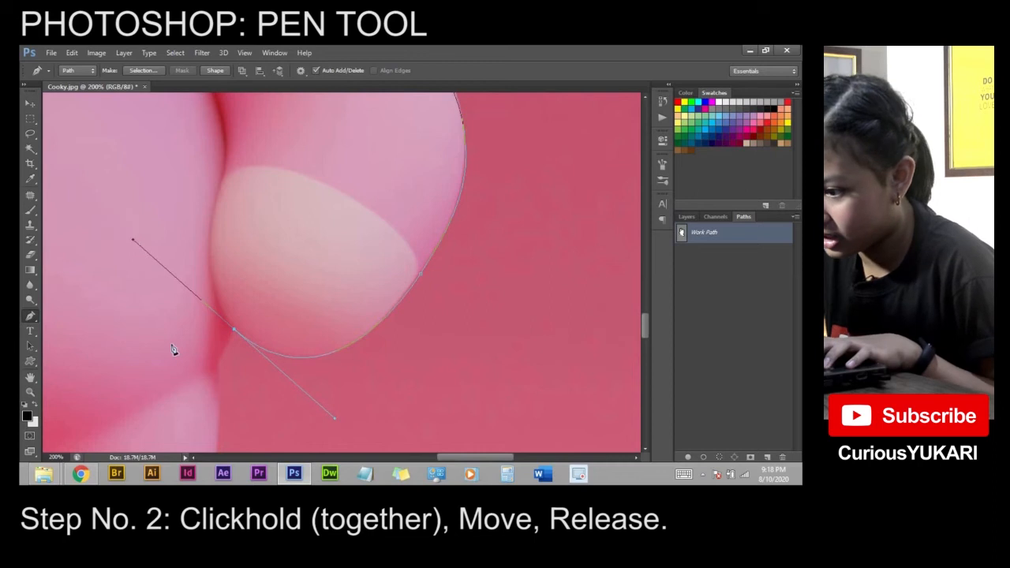
pyautogui.click(236, 331)
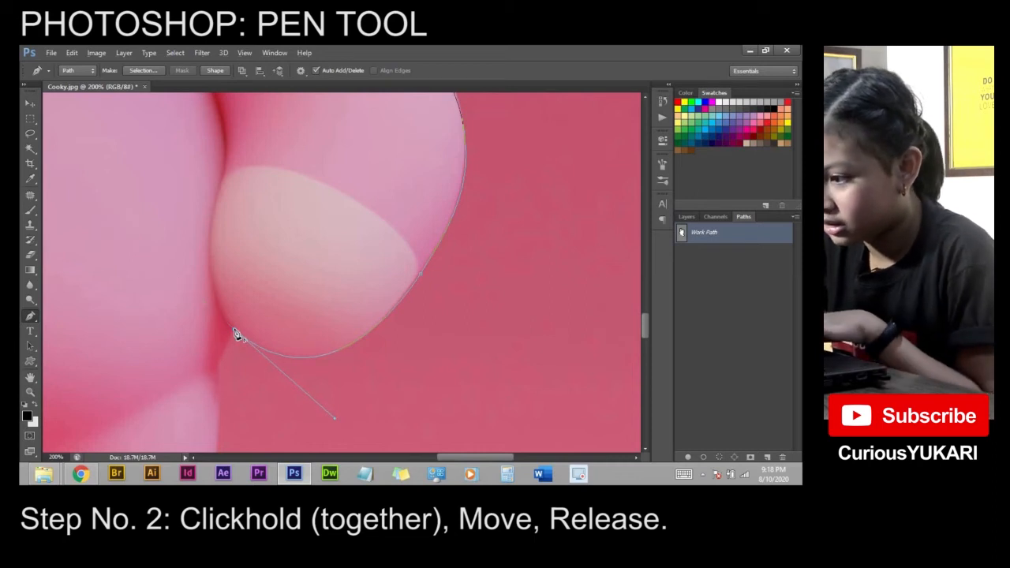
# Step: Switch to full-screen mode with the menu bar and trace the leg's outer edge with curved anchors down past the ankle
pyautogui.press('f')
pyautogui.click(308, 243)
pyautogui.moveTo(303, 370); pyautogui.dragTo(290, 428)
pyautogui.moveTo(402, 390); pyautogui.dragTo(516, 197)
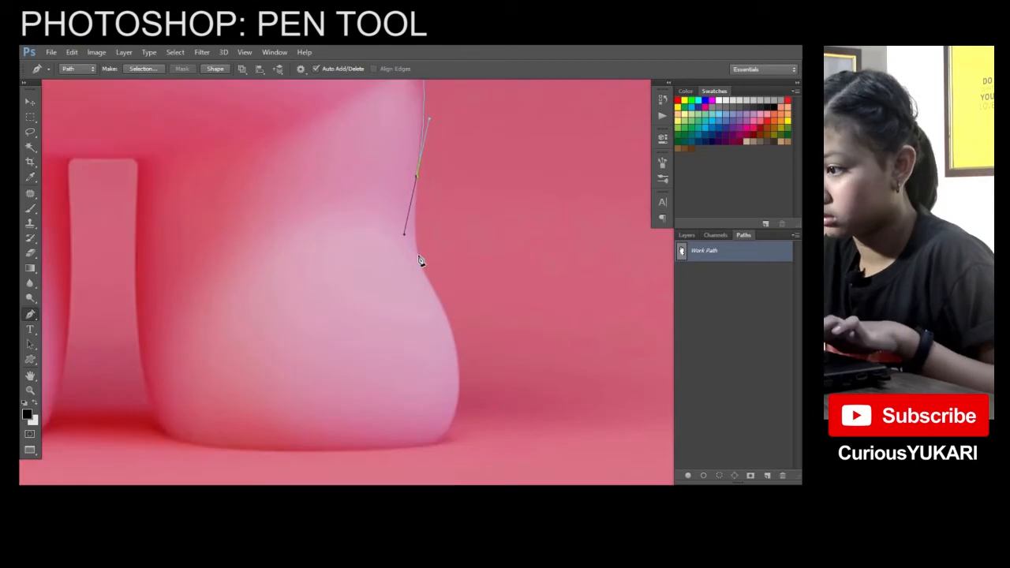
pyautogui.moveTo(421, 257); pyautogui.dragTo(442, 304)
pyautogui.hotkey('ctrl', 'z')
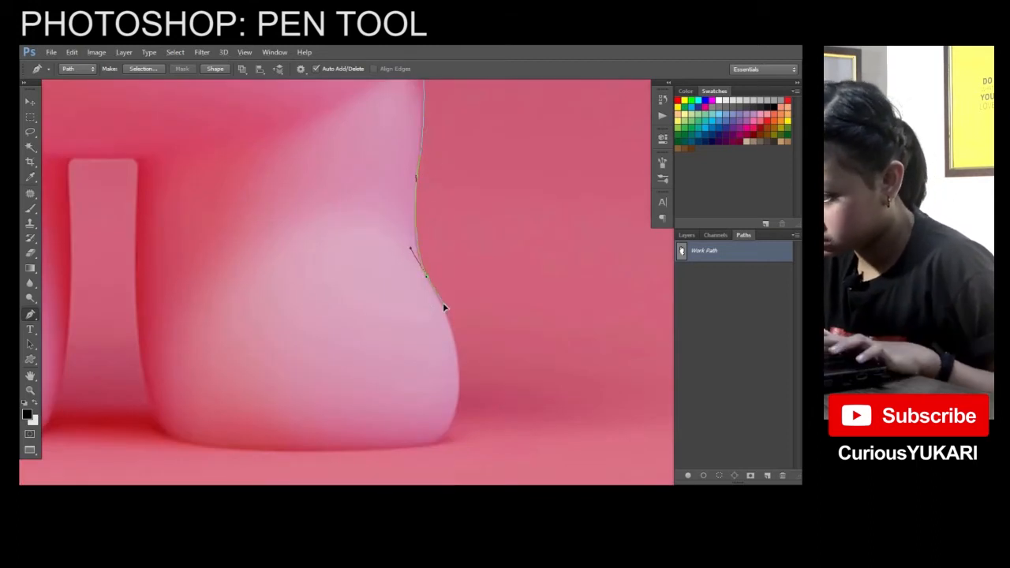
# Step: Trace the foot's outer edge with a curved anchor near the floor, remove its outgoing handle and continue to the sole
pyautogui.scroll(-1, 442, 321)
pyautogui.moveTo(475, 377); pyautogui.dragTo(556, 326)
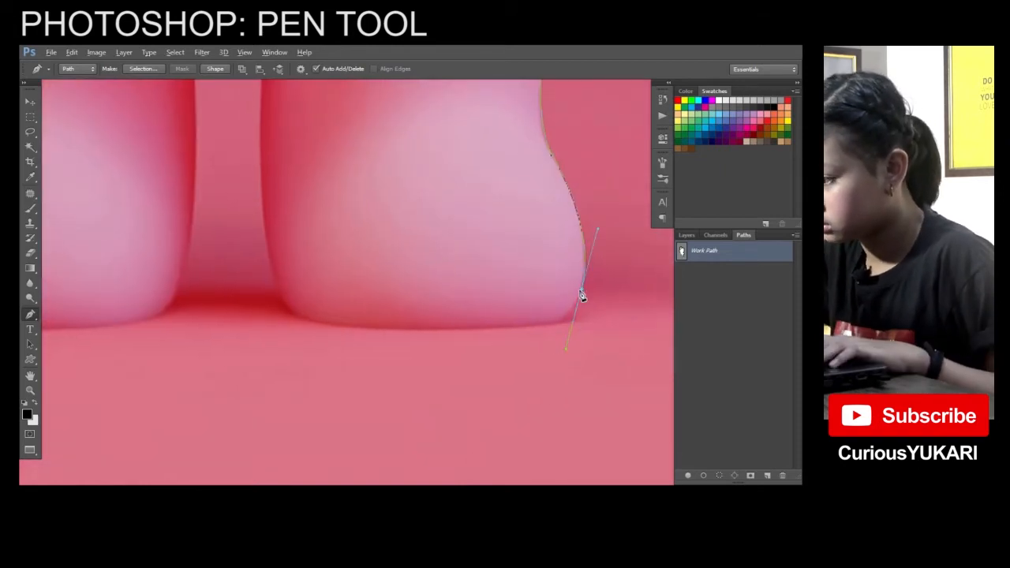
pyautogui.keyDown('alt'); pyautogui.click(583, 290); pyautogui.keyUp('alt')
pyautogui.click(565, 319)
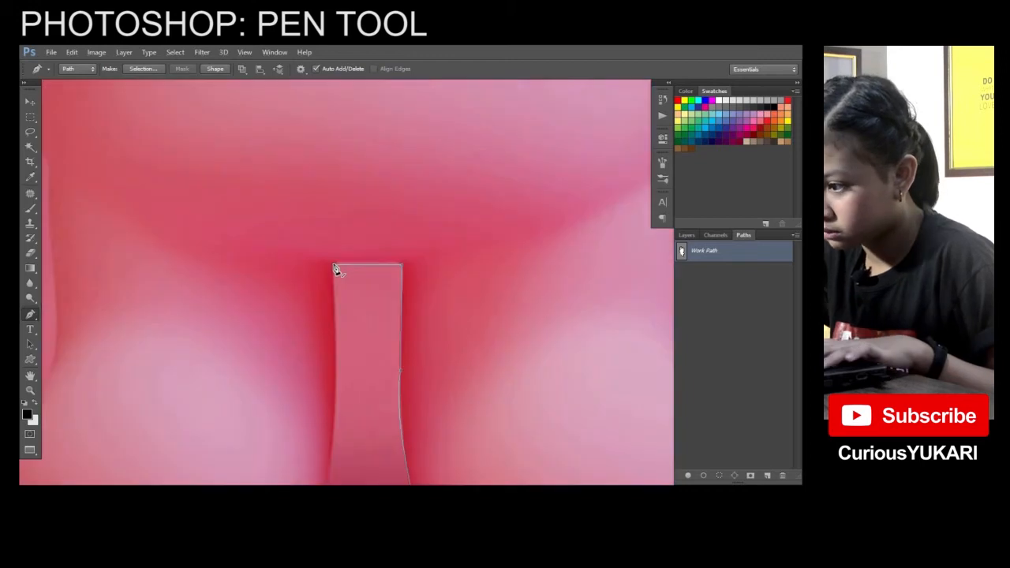
# Step: Trace from the far upper corner of the gap between the legs down the other leg's inner edge to its sole
pyautogui.click(340, 266)
pyautogui.moveTo(337, 264); pyautogui.dragTo(324, 260)
pyautogui.keyDown('alt'); pyautogui.click(338, 264); pyautogui.keyUp('alt')
pyautogui.moveTo(530, 350); pyautogui.dragTo(619, 217)
pyautogui.moveTo(427, 237); pyautogui.dragTo(409, 376)
pyautogui.moveTo(523, 353)
pyautogui.mouseDown()
pyautogui.moveTo(655, 303)
pyautogui.moveTo(522, 356)
pyautogui.mouseUp()
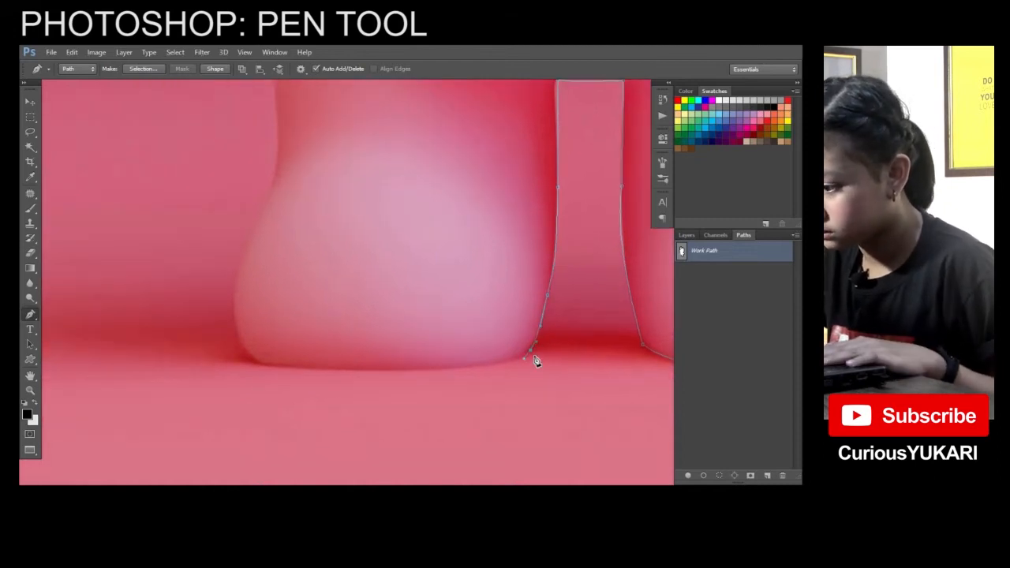
# Step: Trace the second foot's sole and the lower part of its outer edge with curved anchors, removing the outgoing handles
pyautogui.moveTo(256, 361); pyautogui.dragTo(69, 338)
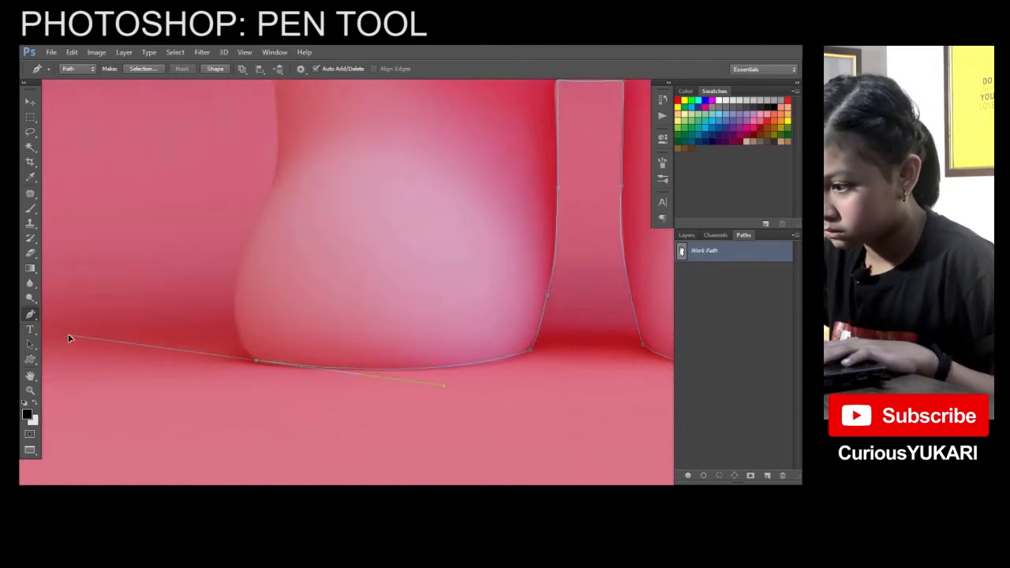
pyautogui.keyDown('alt'); pyautogui.click(255, 361); pyautogui.keyUp('alt')
pyautogui.moveTo(352, 308); pyautogui.dragTo(479, 404)
pyautogui.moveTo(382, 319); pyautogui.dragTo(432, 207)
pyautogui.moveTo(405, 285); pyautogui.dragTo(445, 278)
pyautogui.keyDown('alt'); pyautogui.click(413, 351); pyautogui.keyUp('alt')
# Step: Continue the path past the ankle and up the leg's outer edge to where it meets the body
pyautogui.keyDown('alt'); pyautogui.click(440, 309); pyautogui.keyUp('alt')
pyautogui.moveTo(427, 104); pyautogui.dragTo(440, 198)
pyautogui.hotkey('ctrl', 'z')
pyautogui.moveTo(437, 371); pyautogui.dragTo(509, 183)
pyautogui.keyDown('alt'); pyautogui.click(484, 198); pyautogui.keyUp('alt')
pyautogui.moveTo(513, 221); pyautogui.dragTo(392, 288)
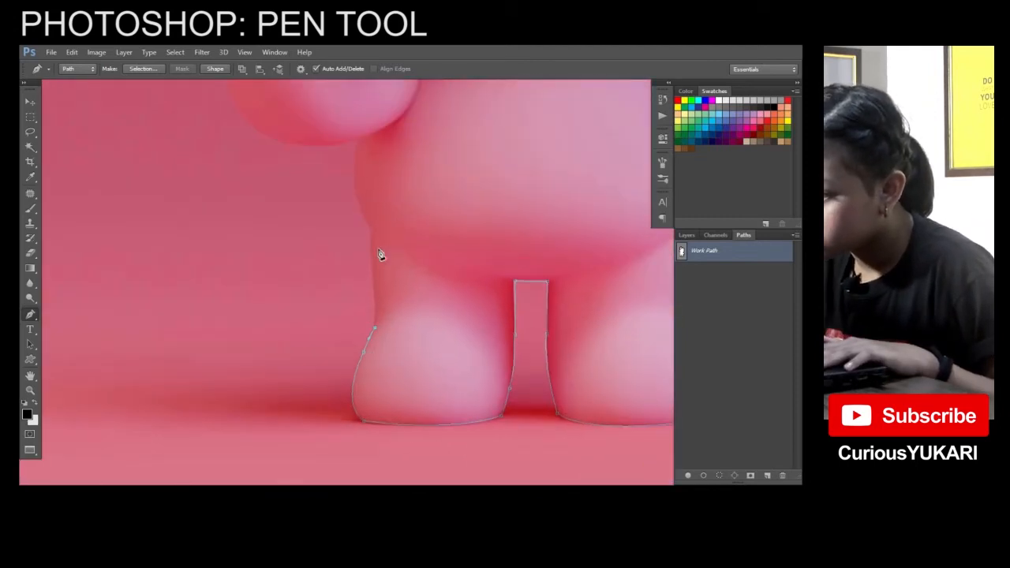
pyautogui.moveTo(371, 240); pyautogui.dragTo(530, 433)
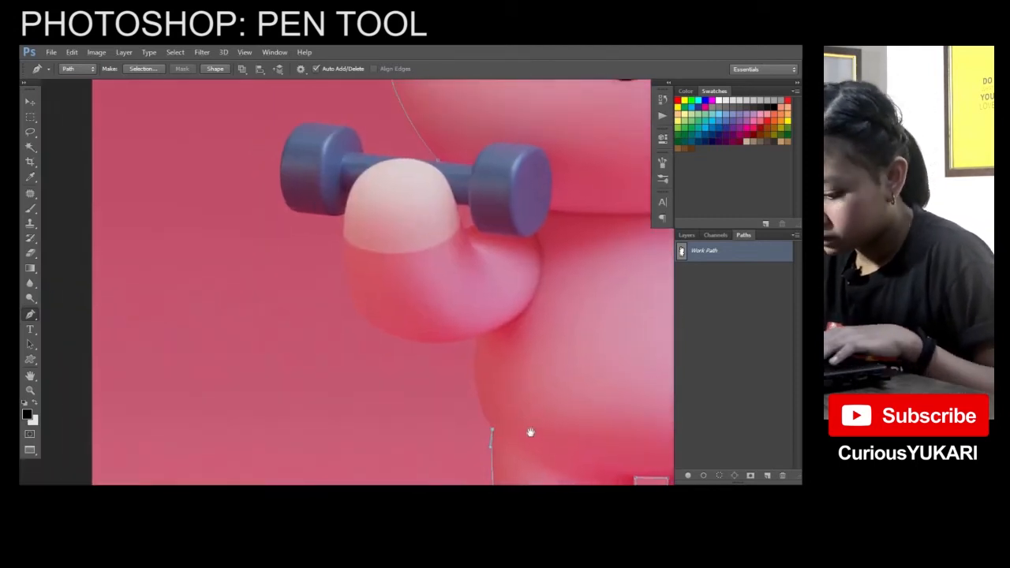
# Step: Trace up the belly's side to the raised arm, curve around the arm's underside and remove the outgoing handle
pyautogui.click(476, 339)
pyautogui.moveTo(354, 304); pyautogui.dragTo(318, 241)
pyautogui.moveTo(440, 324); pyautogui.dragTo(649, 401)
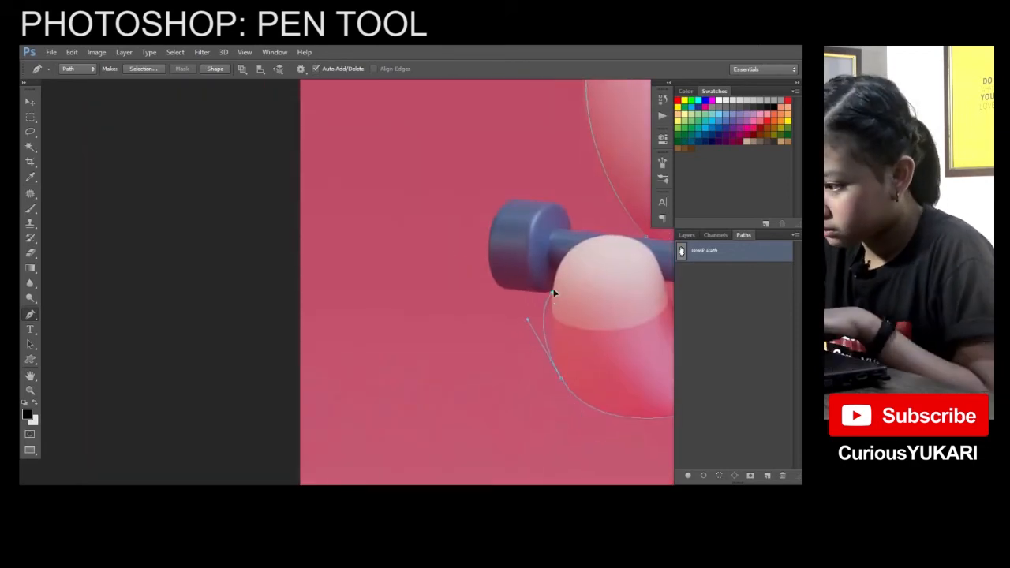
pyautogui.hotkey('ctrl', 'z')
pyautogui.keyDown('alt'); pyautogui.click(562, 380); pyautogui.keyUp('alt')
# Step: Trace the raised arm's outer edge up to the dumbbell with a curved anchor and remove the outgoing handle
pyautogui.moveTo(525, 335); pyautogui.dragTo(430, 295)
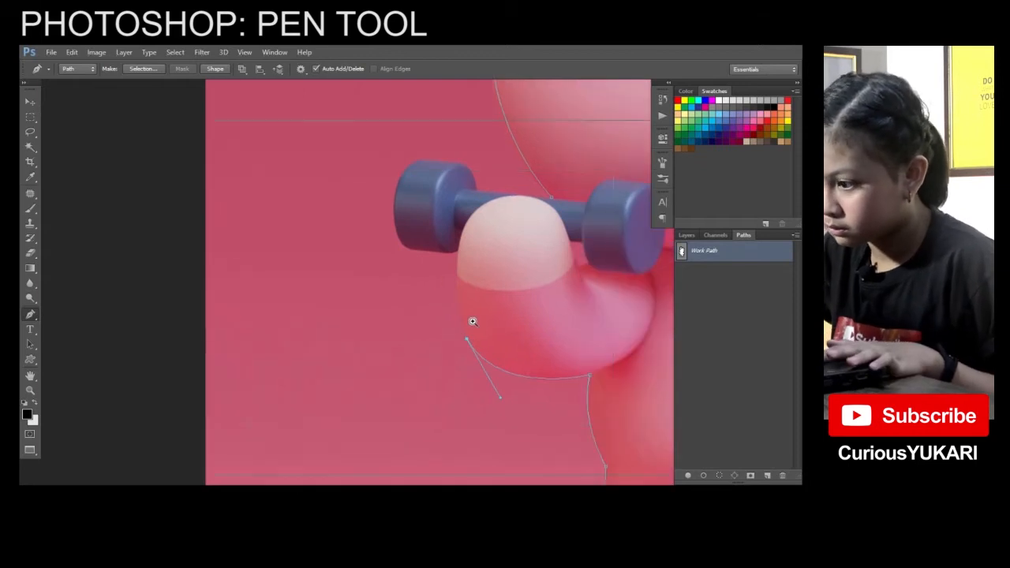
pyautogui.keyDown('ctrl'); pyautogui.click(473, 321); pyautogui.keyUp('ctrl')
pyautogui.keyDown('ctrl'); pyautogui.click(473, 321); pyautogui.keyUp('ctrl')
pyautogui.moveTo(472, 322); pyautogui.dragTo(408, 355)
pyautogui.moveTo(370, 160); pyautogui.dragTo(389, 123)
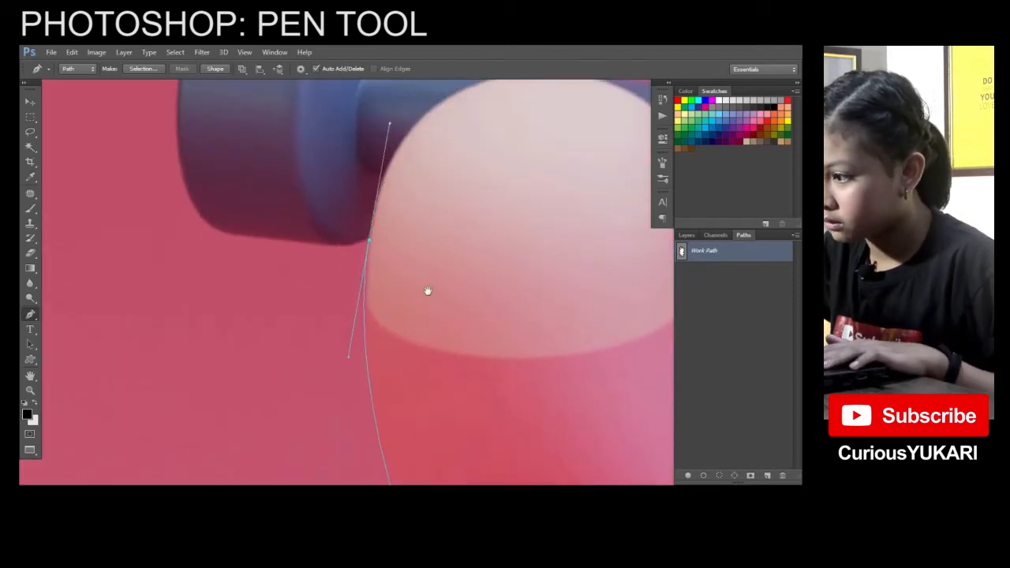
pyautogui.moveTo(428, 292); pyautogui.dragTo(514, 236)
pyautogui.keyDown('alt'); pyautogui.click(457, 185); pyautogui.keyUp('alt')
# Step: Trace the lower edge of the dumbbell's outer weight with a curved anchor and remove its outgoing handle
pyautogui.moveTo(297, 163); pyautogui.dragTo(243, 181)
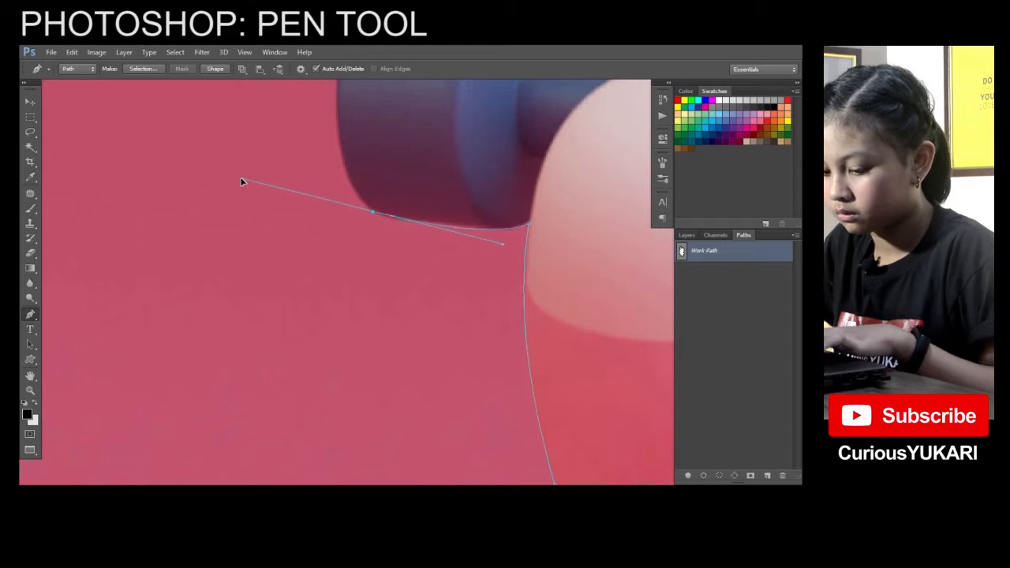
pyautogui.keyDown('alt'); pyautogui.click(374, 213); pyautogui.keyUp('alt')
pyautogui.moveTo(445, 178); pyautogui.dragTo(605, 383)
pyautogui.hotkey('ctrl', 'z')
pyautogui.moveTo(469, 238); pyautogui.dragTo(537, 387)
# Step: Trace the weight's outer side with curved anchors up to the start of its upper edge
pyautogui.moveTo(410, 226); pyautogui.dragTo(419, 113)
pyautogui.moveTo(498, 150); pyautogui.dragTo(409, 251)
pyautogui.moveTo(375, 203); pyautogui.dragTo(405, 181)
pyautogui.moveTo(405, 181); pyautogui.dragTo(419, 183)
pyautogui.hotkey('ctrl', 'z')
pyautogui.hotkey('ctrl', 'alt', 'z')
pyautogui.moveTo(368, 210); pyautogui.dragTo(453, 184)
pyautogui.hotkey('ctrl', 'z')
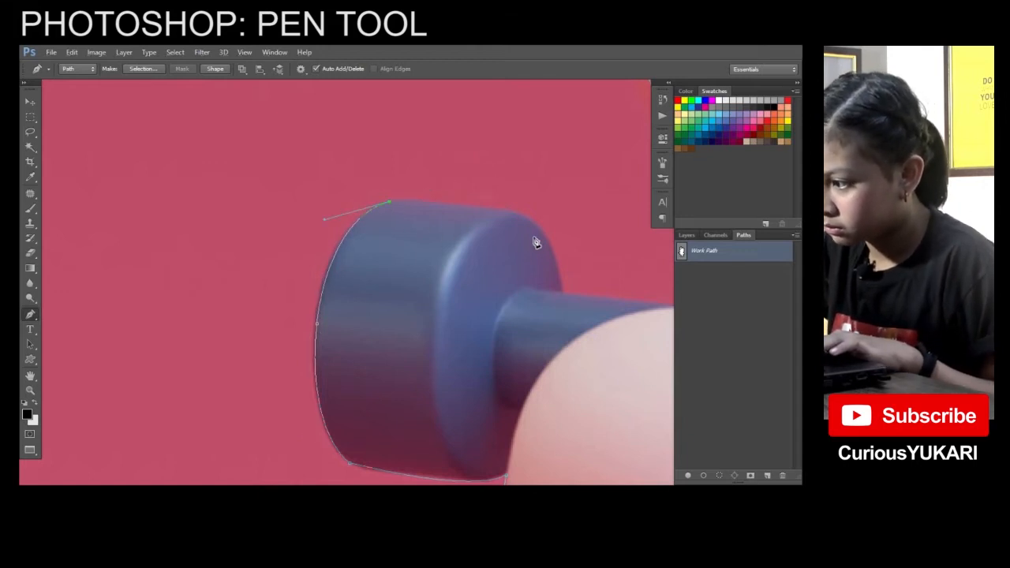
# Step: Trace the weight's upper edge and rounded inner side down to the bar, and close the path at its starting anchor
pyautogui.moveTo(516, 223); pyautogui.dragTo(277, 221)
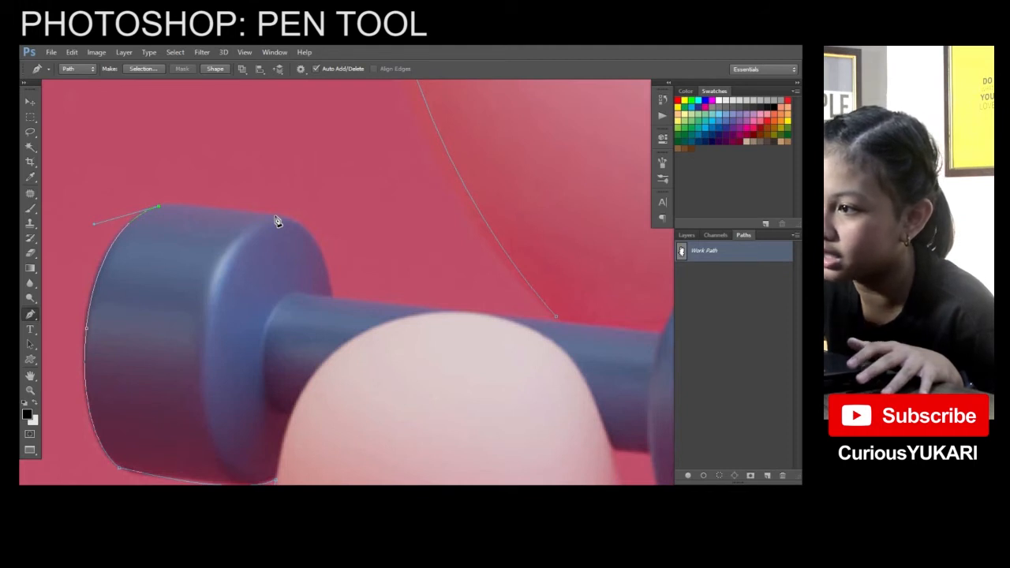
pyautogui.click(278, 218)
pyautogui.moveTo(300, 226); pyautogui.dragTo(332, 229)
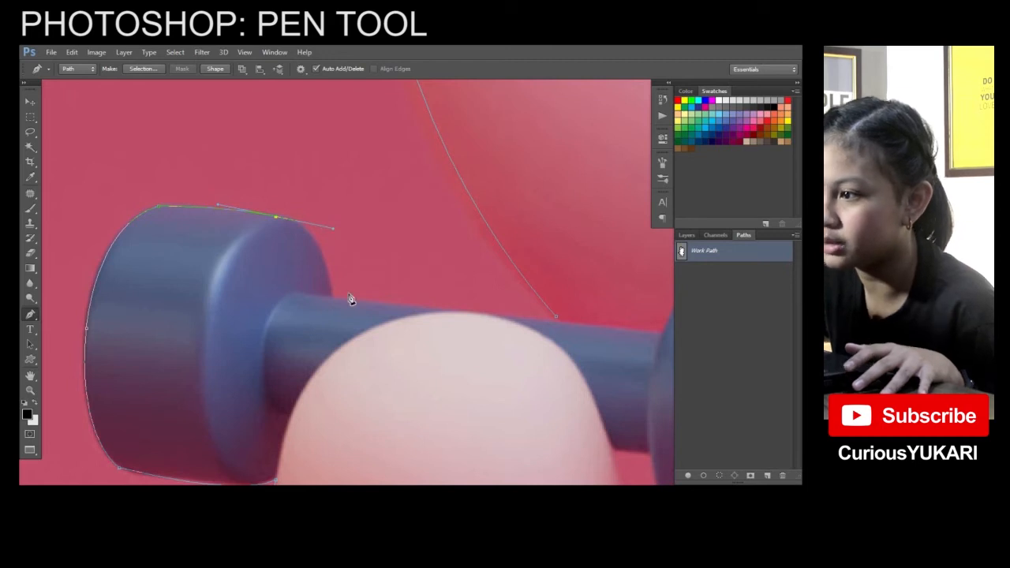
pyautogui.keyDown('alt'); pyautogui.click(277, 221); pyautogui.keyUp('alt')
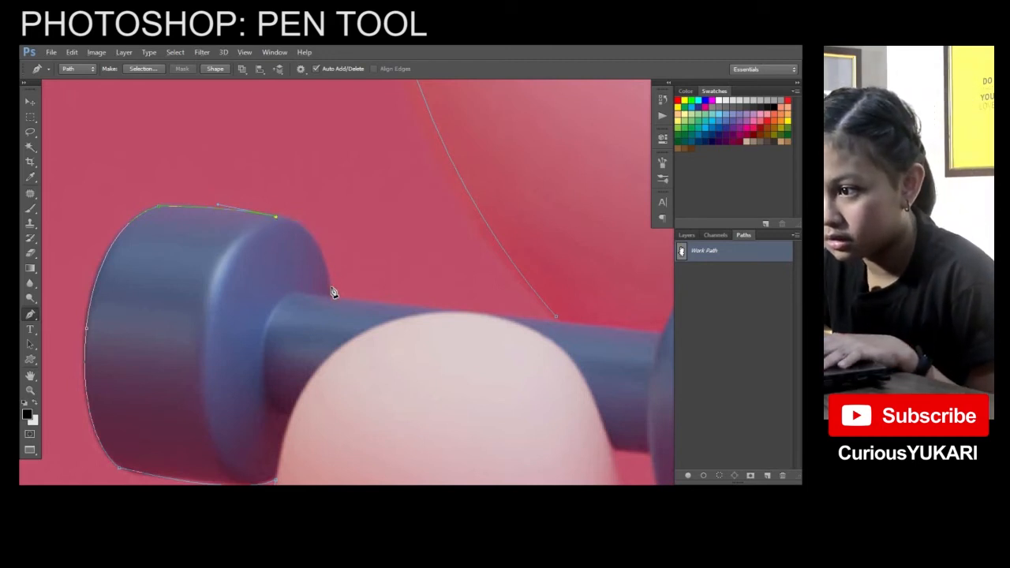
pyautogui.moveTo(329, 298); pyautogui.dragTo(331, 380)
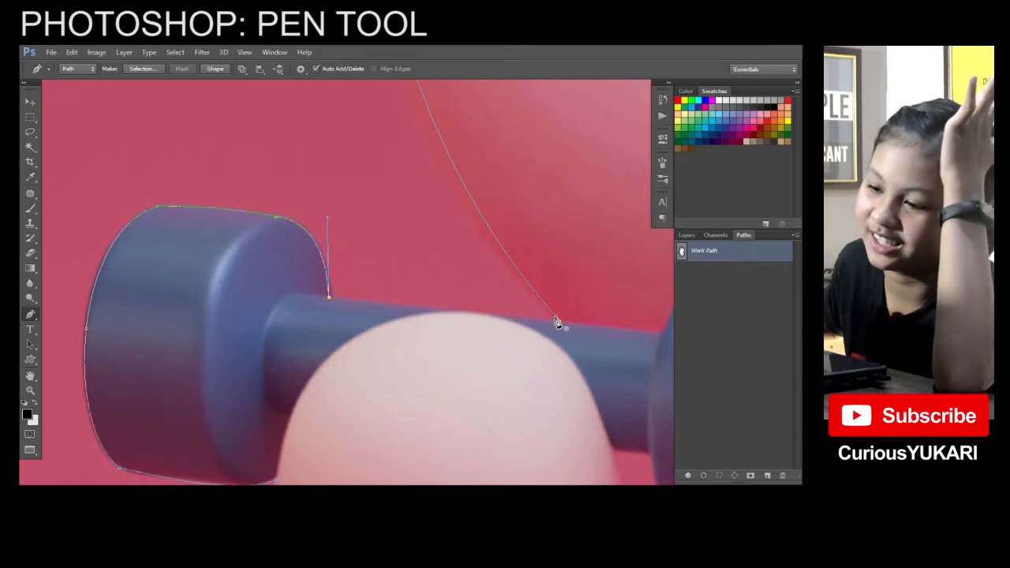
pyautogui.click(558, 319)
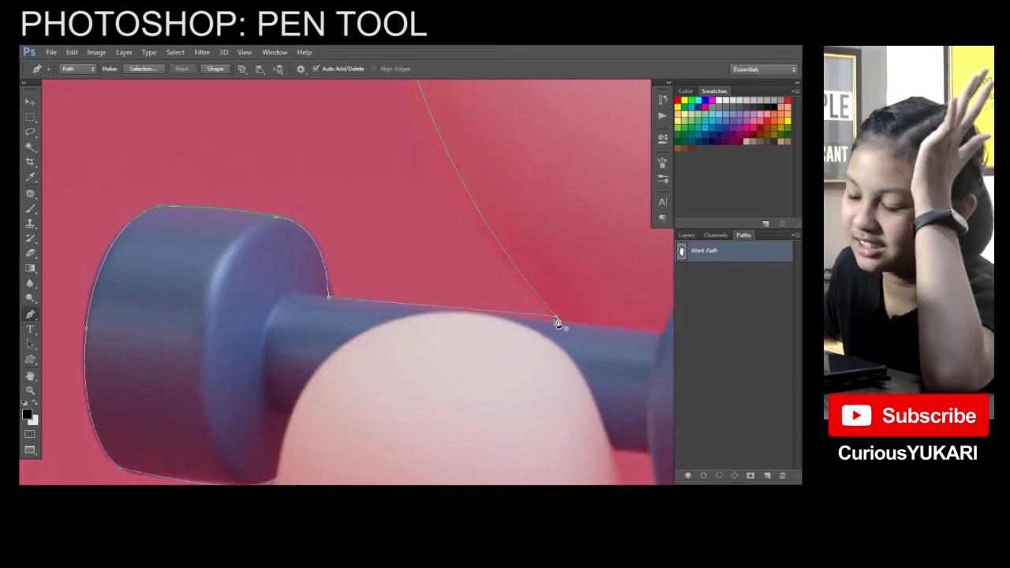
# Step: Add a closed subpath around the small background gap between the hand, the bar and the dumbbell's inner weight
pyautogui.keyDown('alt'); pyautogui.click(619, 274); pyautogui.keyUp('alt')
pyautogui.moveTo(594, 323); pyautogui.dragTo(247, 448)
pyautogui.keyDown('alt'); pyautogui.click(245, 443); pyautogui.keyUp('alt')
pyautogui.keyDown('alt'); pyautogui.click(354, 326); pyautogui.keyUp('alt')
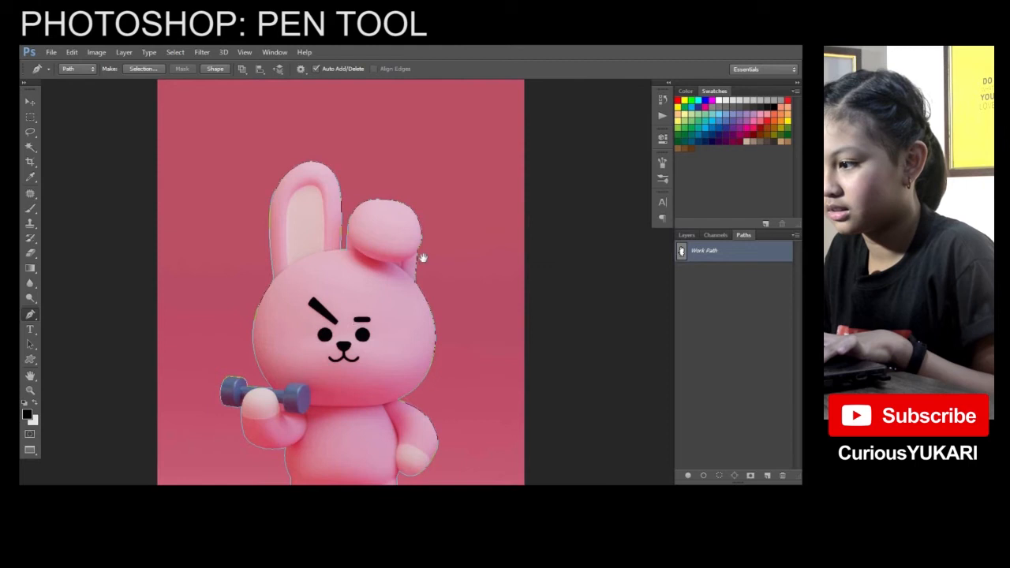
pyautogui.moveTo(417, 267); pyautogui.dragTo(430, 243)
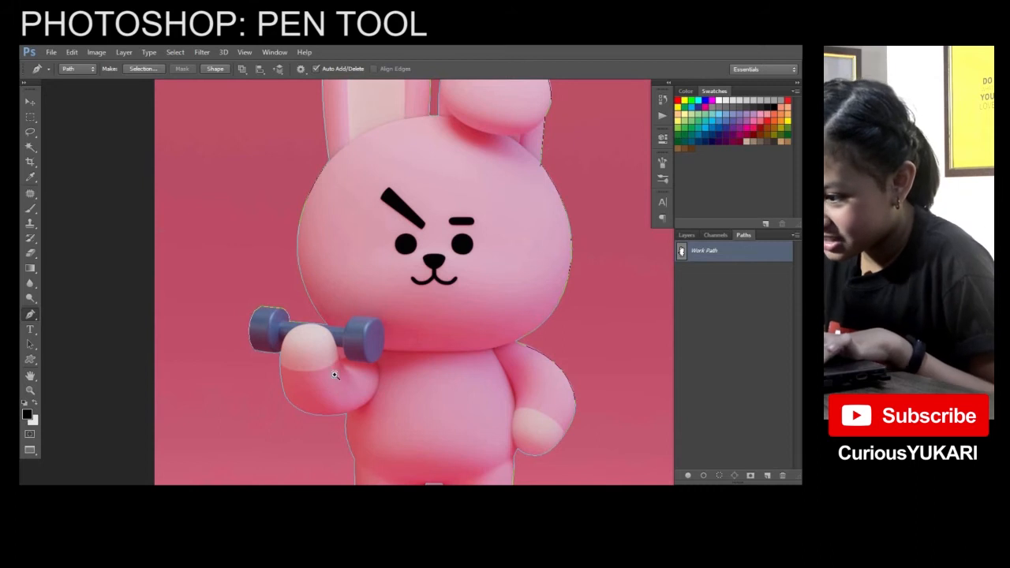
pyautogui.scroll(5, 345, 334)
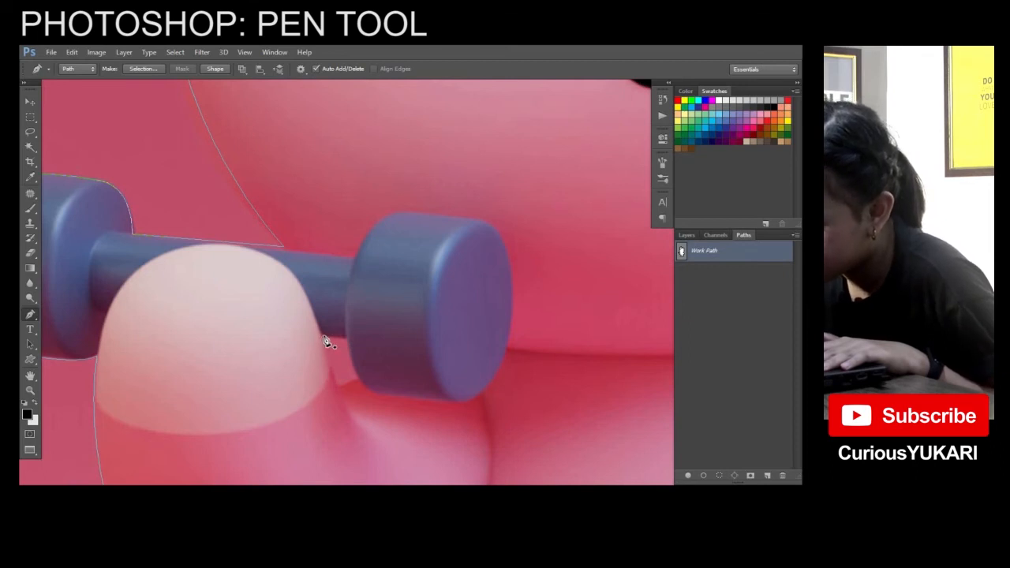
pyautogui.click(322, 340)
pyautogui.click(346, 340)
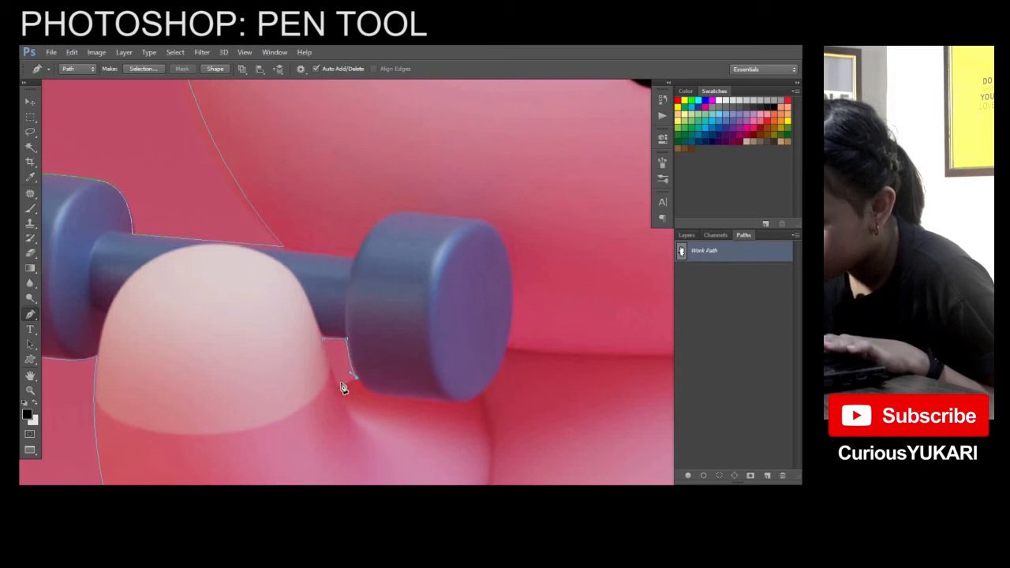
pyautogui.click(325, 340)
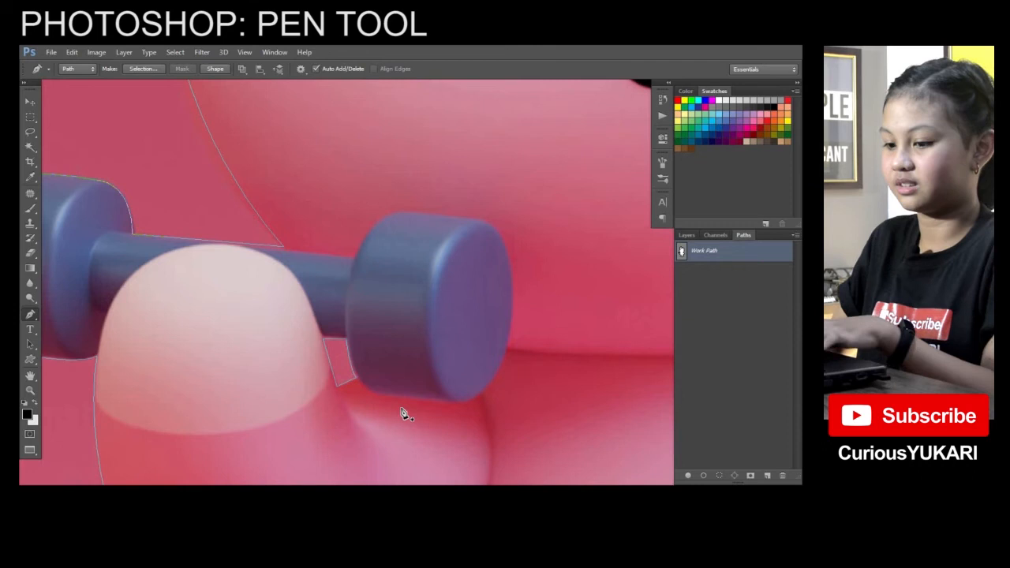
# Step: Convert the finished rabbit path into a selection
pyautogui.keyDown('ctrl'); pyautogui.keyDown('alt'); pyautogui.click(432, 353); pyautogui.keyUp('alt'); pyautogui.keyUp('ctrl')
pyautogui.keyDown('ctrl'); pyautogui.keyDown('alt'); pyautogui.click(429, 340); pyautogui.keyUp('alt'); pyautogui.keyUp('ctrl')
pyautogui.moveTo(521, 341); pyautogui.dragTo(364, 371)
pyautogui.keyDown('ctrl'); pyautogui.keyDown('alt'); pyautogui.click(359, 360); pyautogui.keyUp('alt'); pyautogui.keyUp('ctrl')
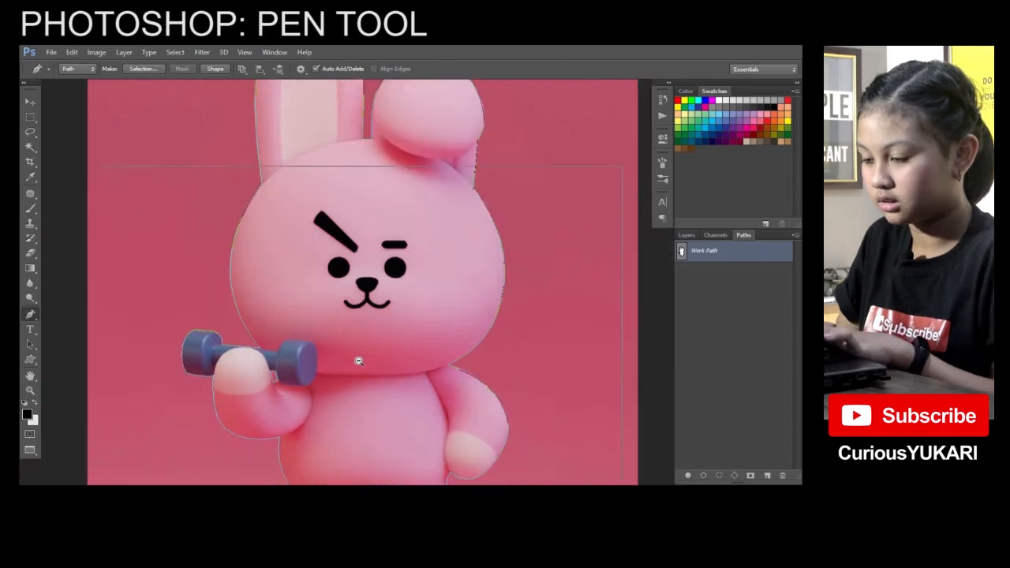
pyautogui.keyDown('ctrl'); pyautogui.keyDown('alt'); pyautogui.click(360, 348); pyautogui.keyUp('alt'); pyautogui.keyUp('ctrl')
pyautogui.moveTo(361, 334); pyautogui.dragTo(426, 322)
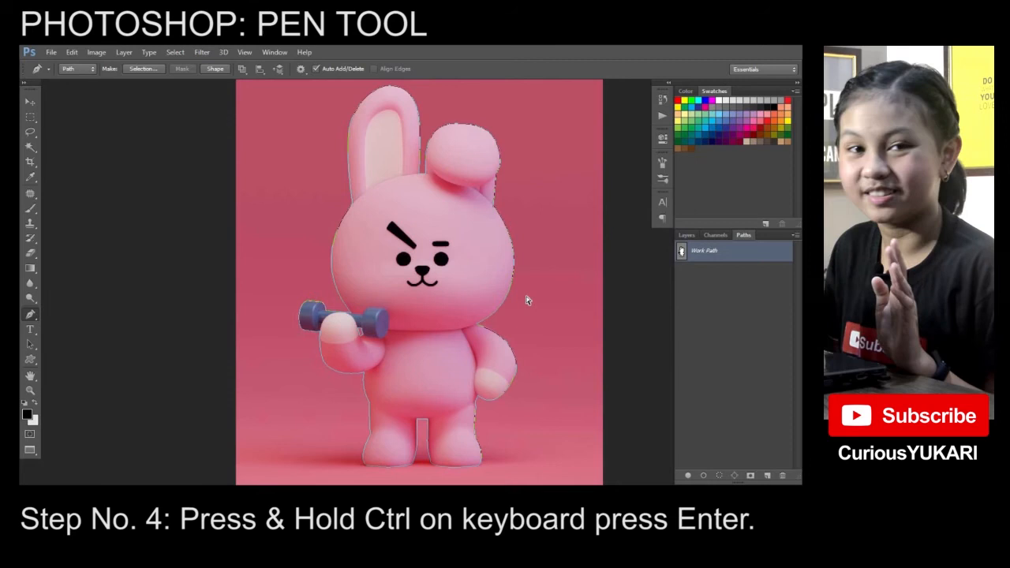
pyautogui.hotkey('ctrl', 'Return')
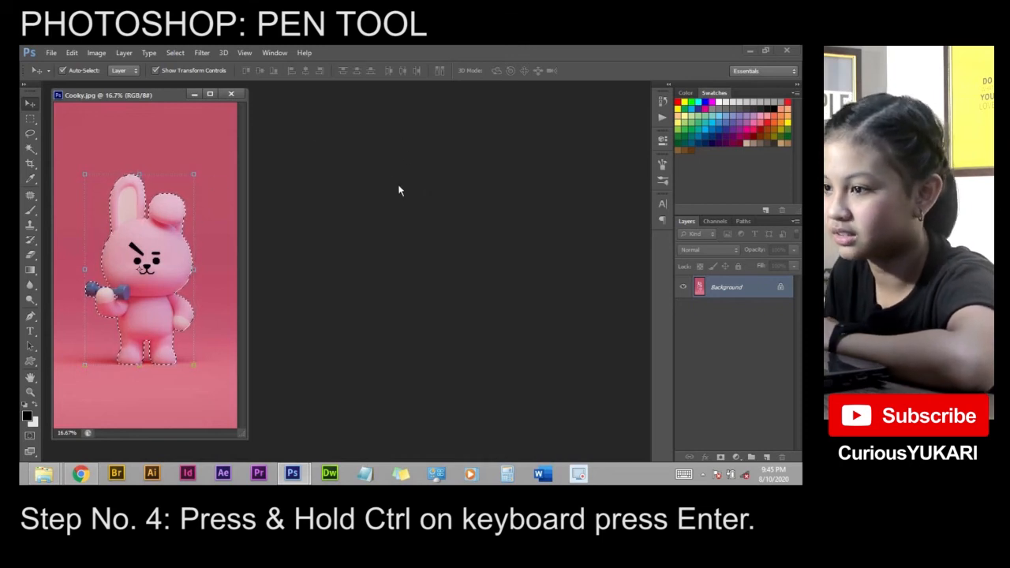
# Step: Open the Background image and copy the selected rabbit into it twice, side by side in the image's upper half
pyautogui.doubleClick(401, 190)
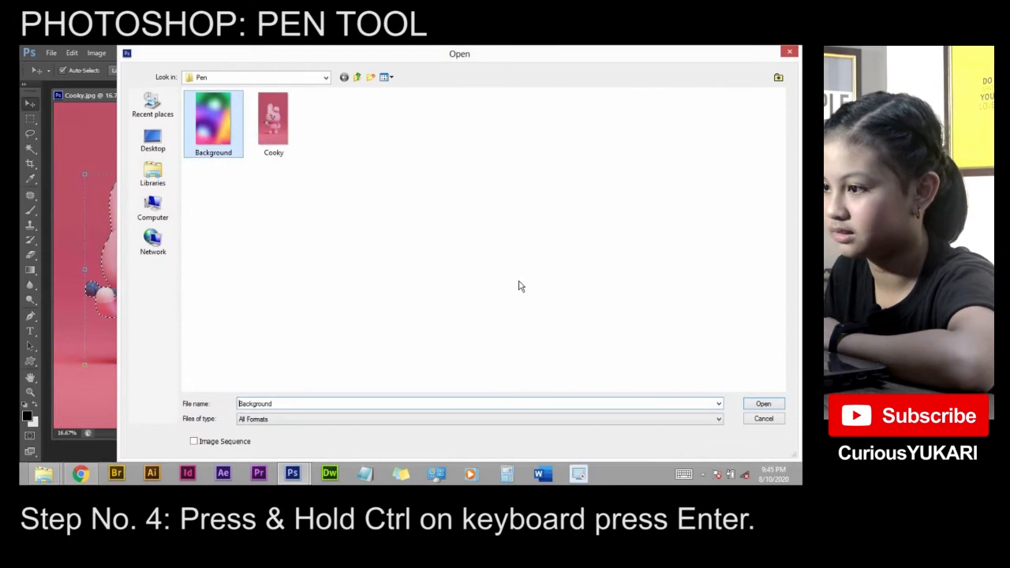
pyautogui.click(762, 405)
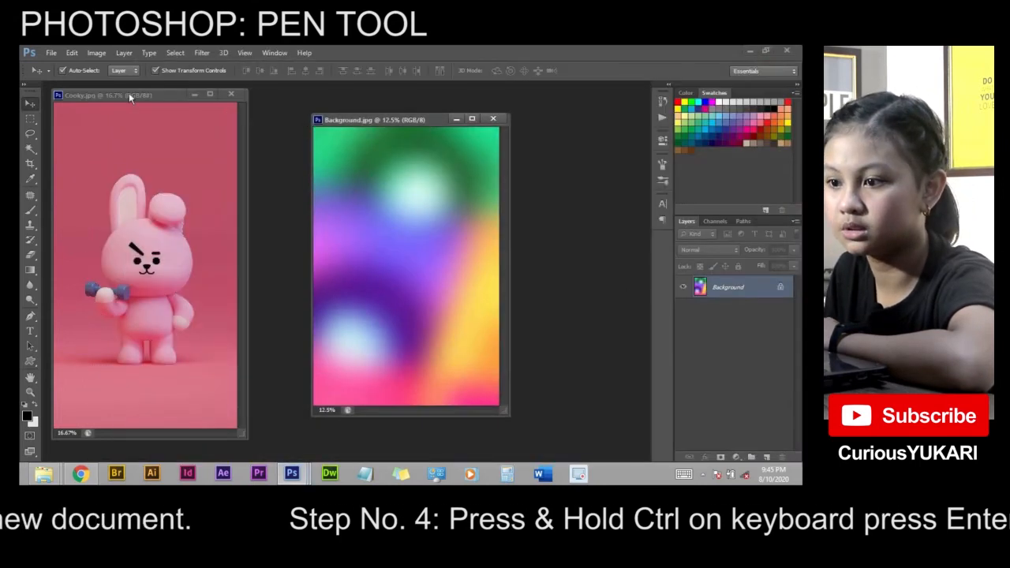
pyautogui.moveTo(144, 251); pyautogui.dragTo(374, 221)
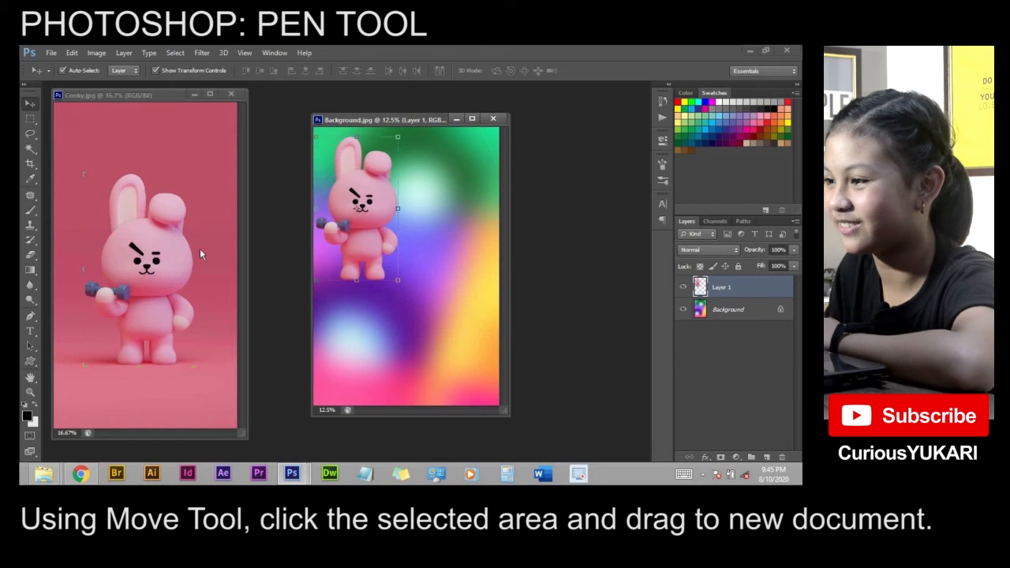
pyautogui.click(176, 255)
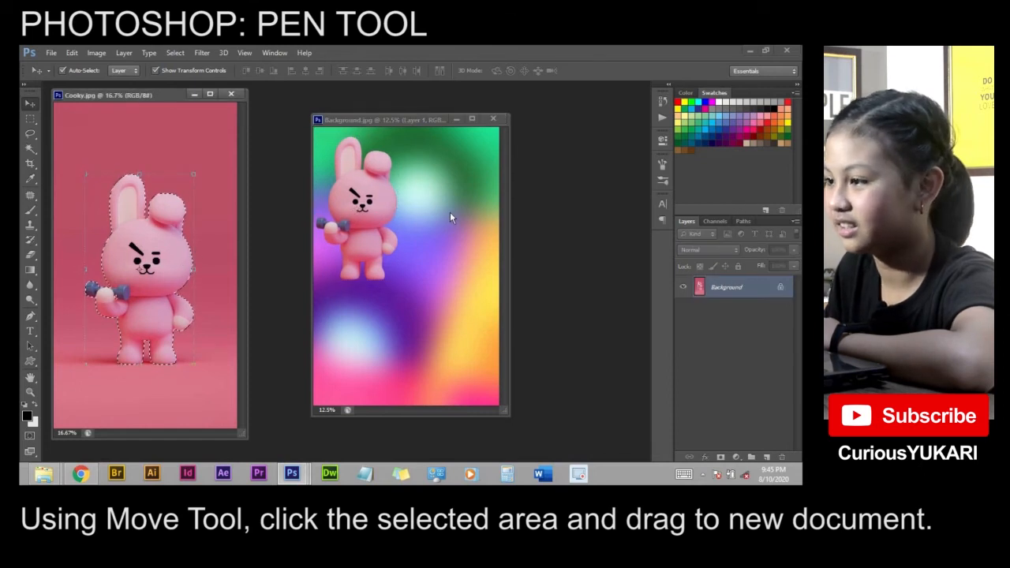
pyautogui.moveTo(178, 259); pyautogui.dragTo(465, 200)
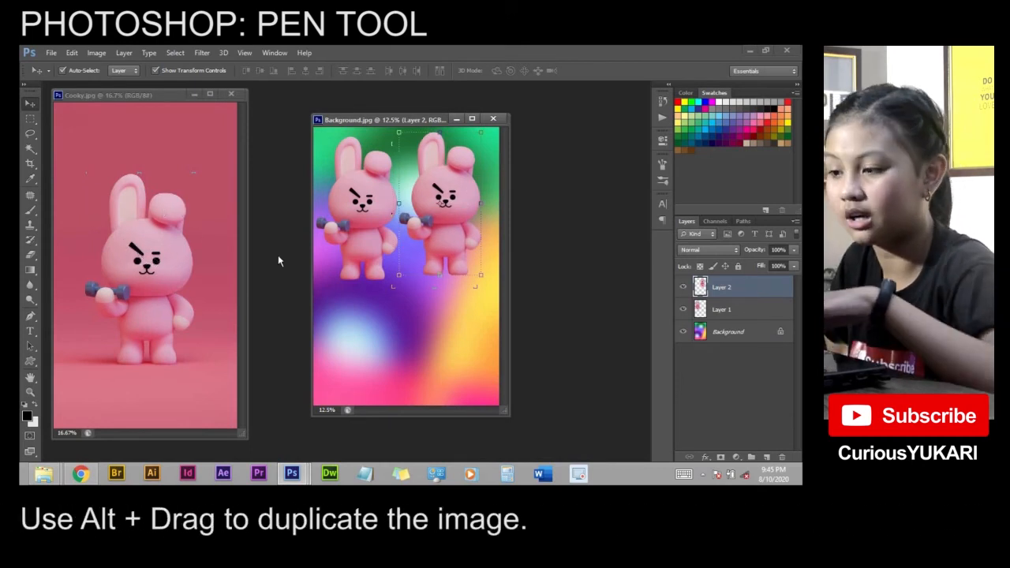
# Step: Duplicate both rabbits into the lower half of the Background image, each directly below its original
pyautogui.moveTo(374, 230); pyautogui.dragTo(368, 347)
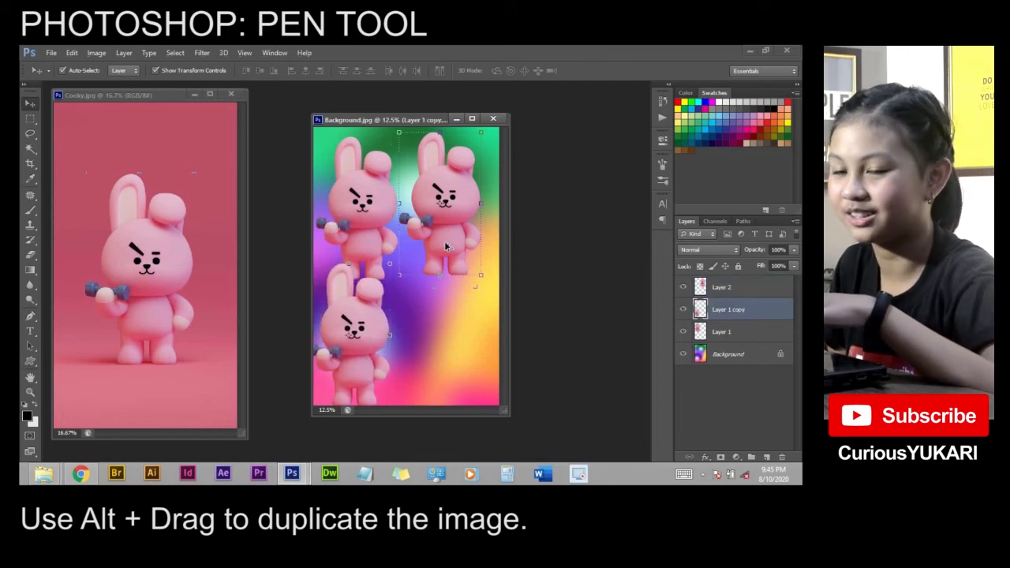
pyautogui.moveTo(448, 258); pyautogui.dragTo(446, 390)
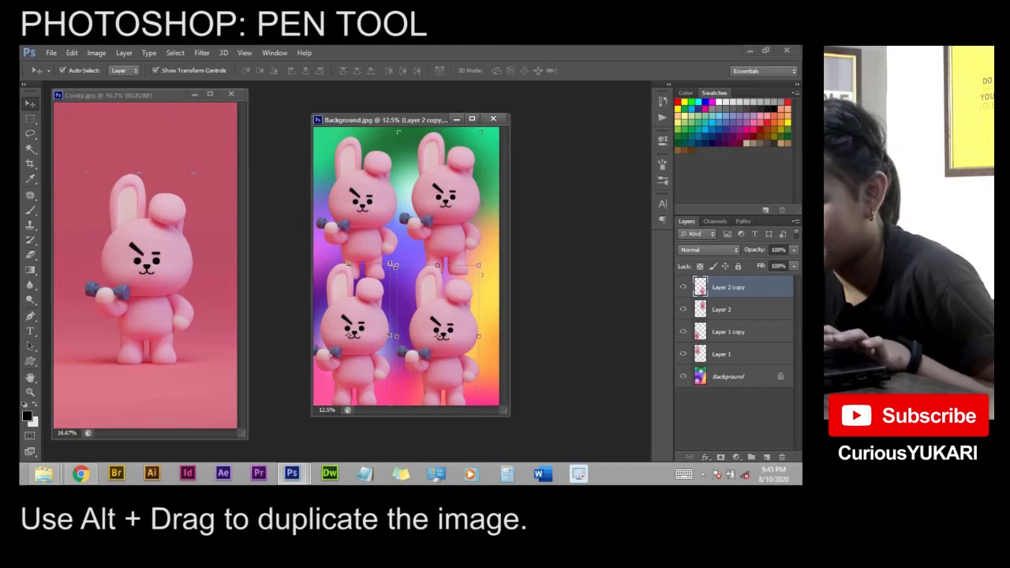
# Step: Shrink the lower-left rabbit proportionally about its center to about 30% and apply the transformation
pyautogui.click(367, 311)
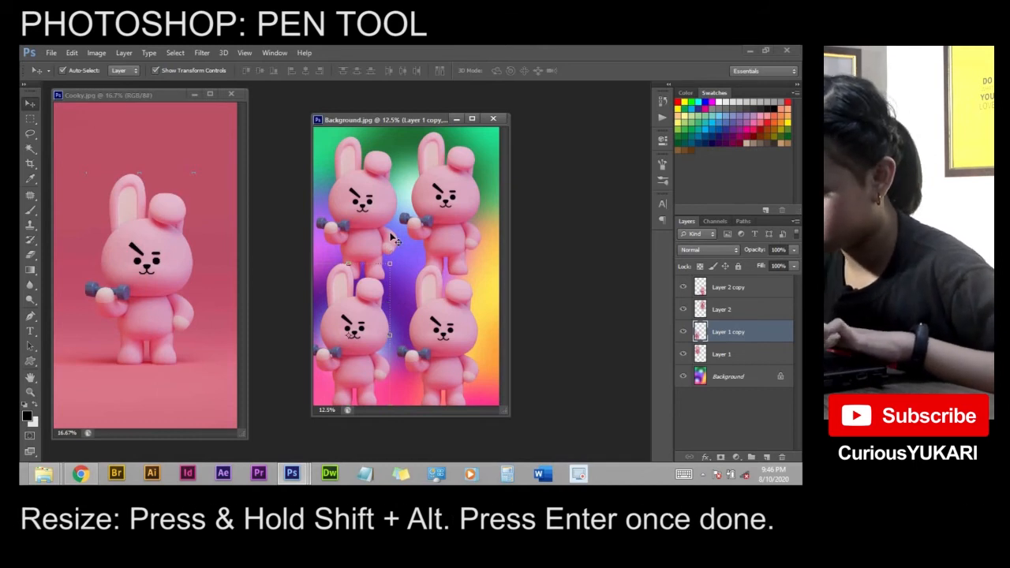
pyautogui.moveTo(389, 263); pyautogui.dragTo(362, 313)
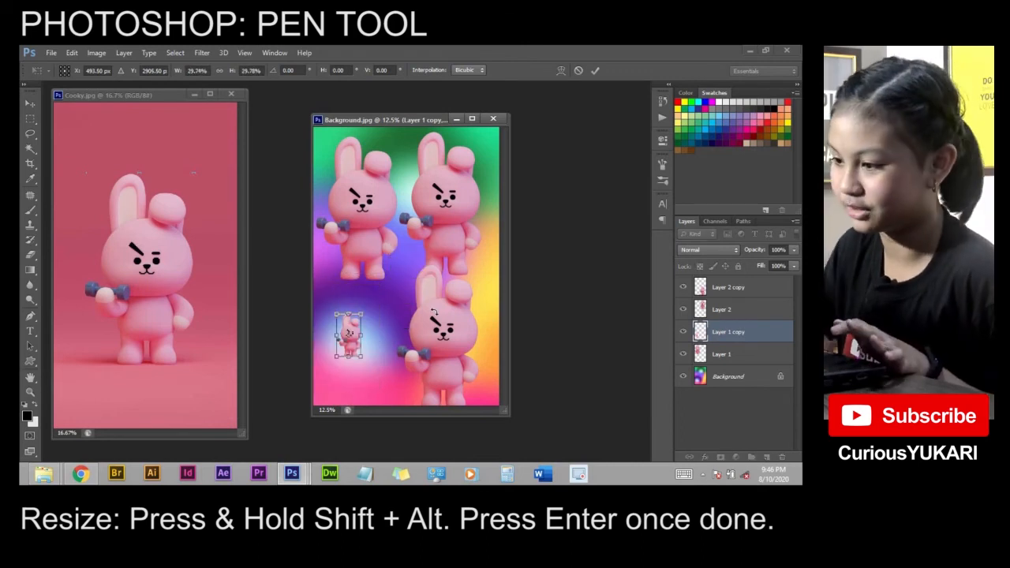
pyautogui.press('Return')
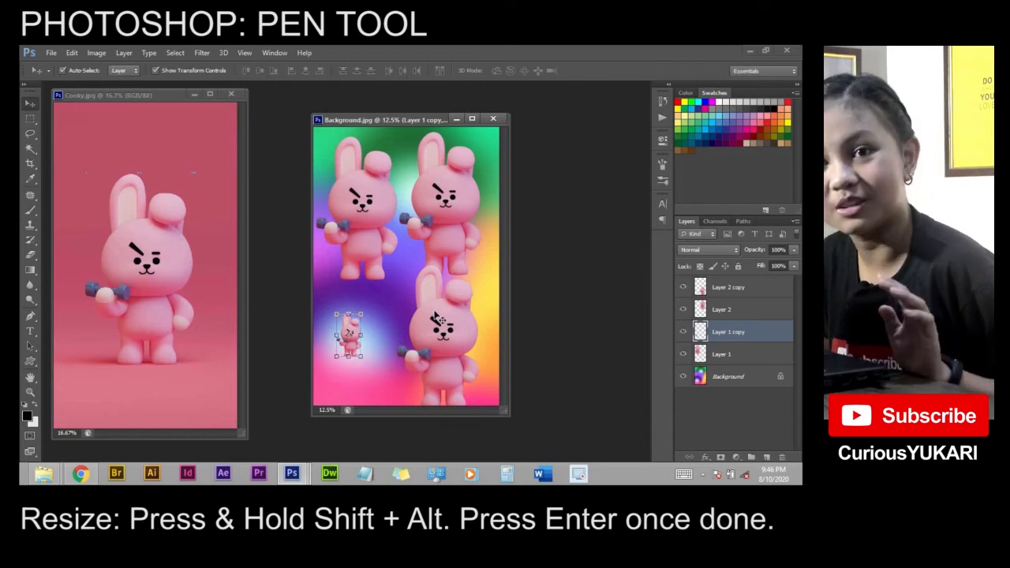
# Step: Flip the lower-right rabbit horizontally
pyautogui.click(465, 299)
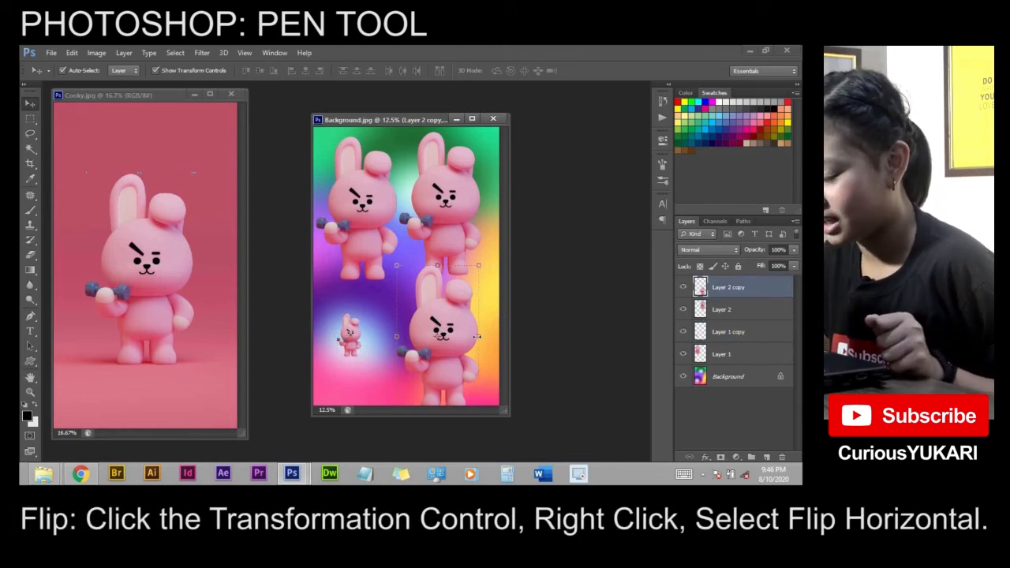
pyautogui.click(477, 337)
pyautogui.rightClick(458, 338)
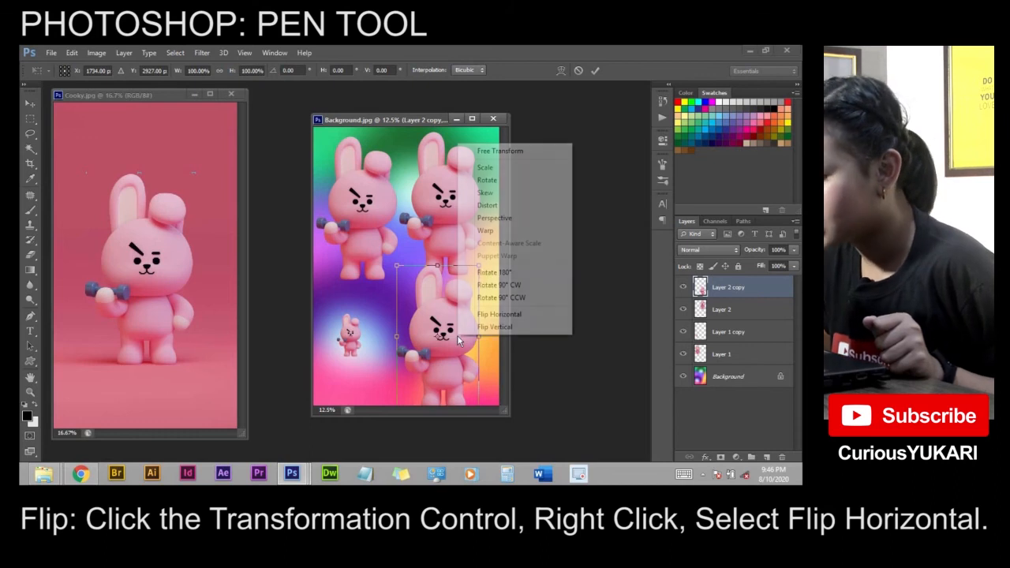
pyautogui.click(524, 315)
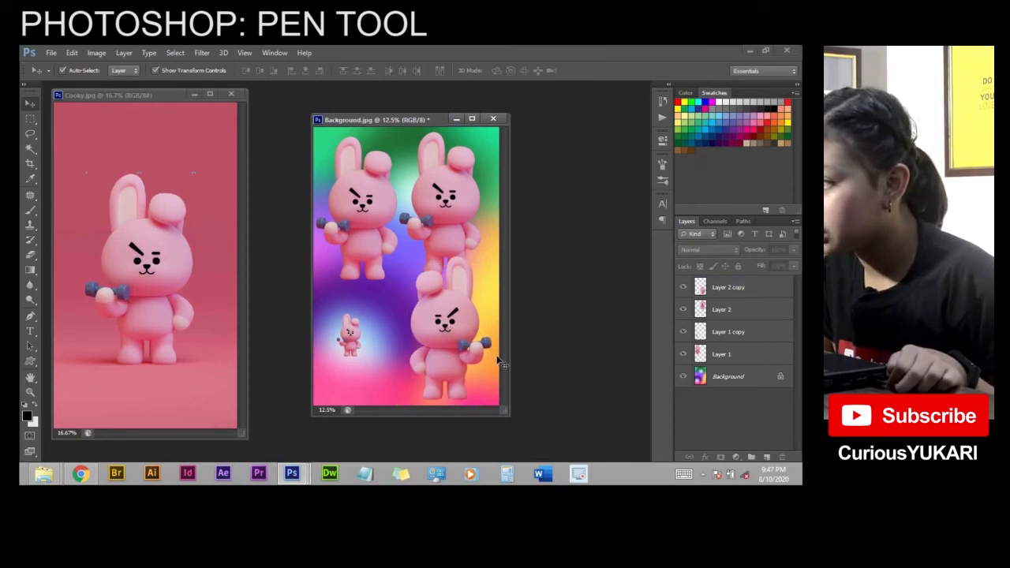
# Step: Close the Background image without saving its changes, and close the Cooky image as well
pyautogui.click(493, 120)
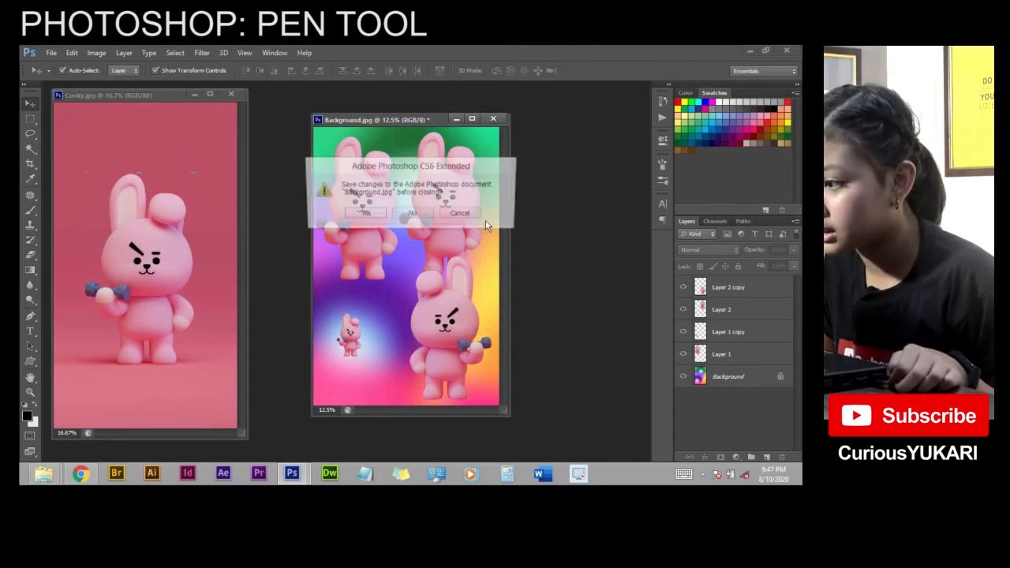
pyautogui.click(411, 215)
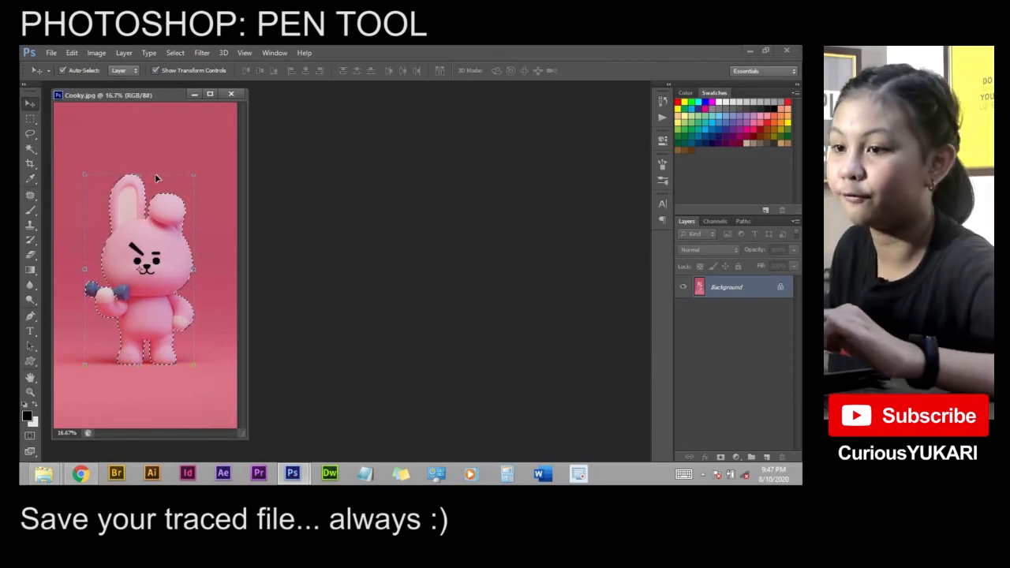
pyautogui.click(50, 53)
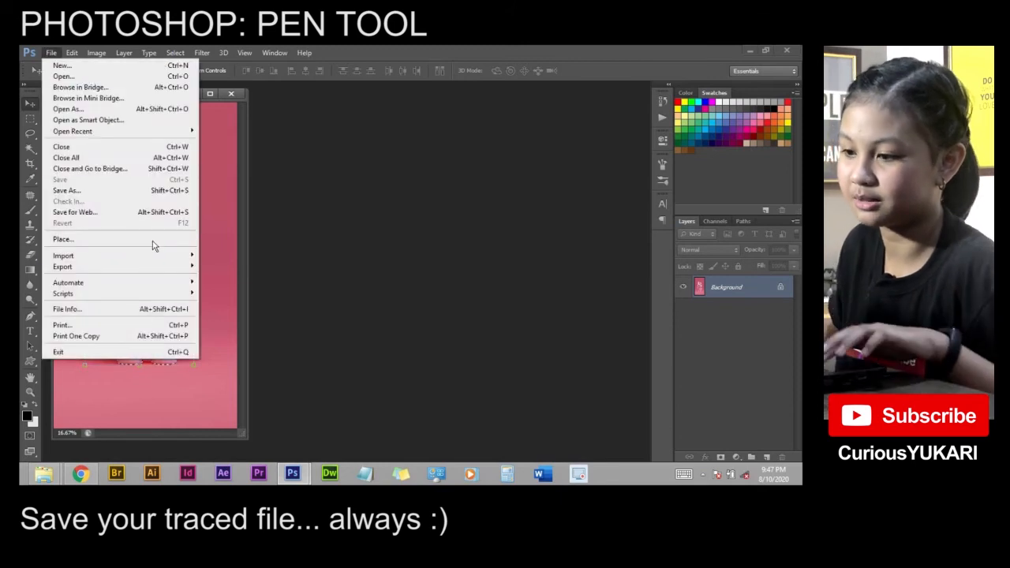
pyautogui.click(308, 249)
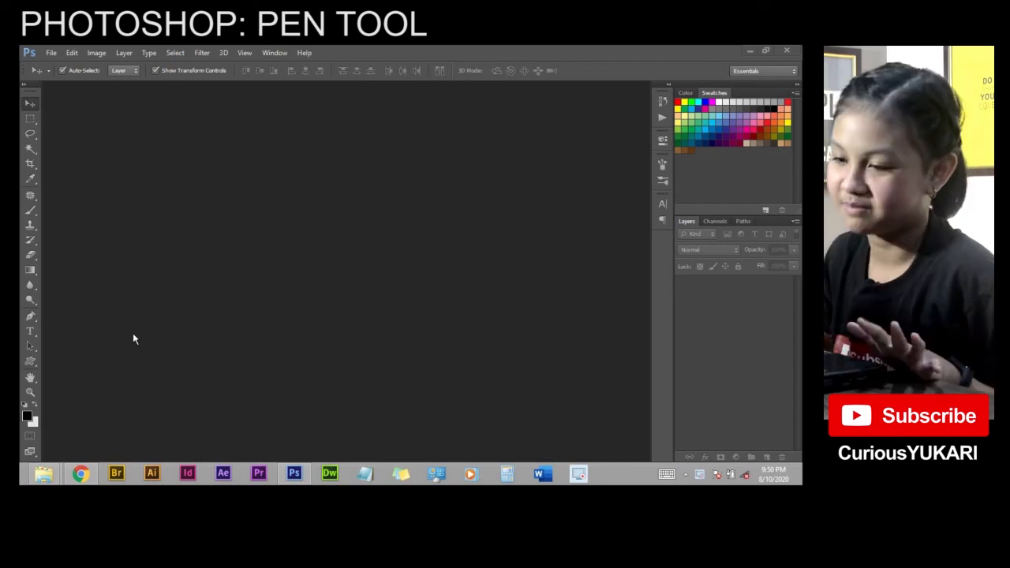
# Step: Open the Cooky image from the Pen folder and load its Work Path as a selection around the rabbit
pyautogui.doubleClick(192, 309)
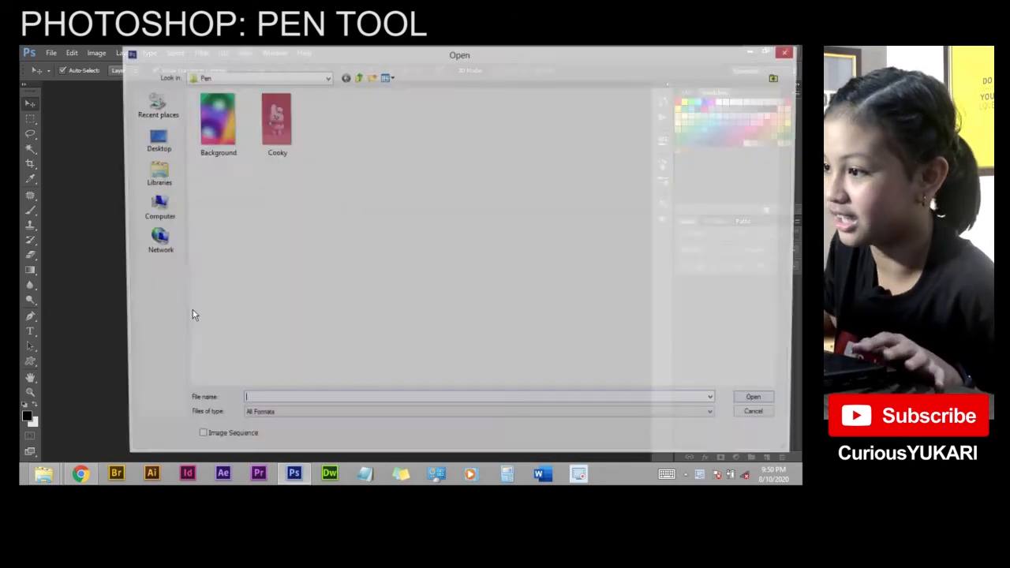
pyautogui.click(269, 135)
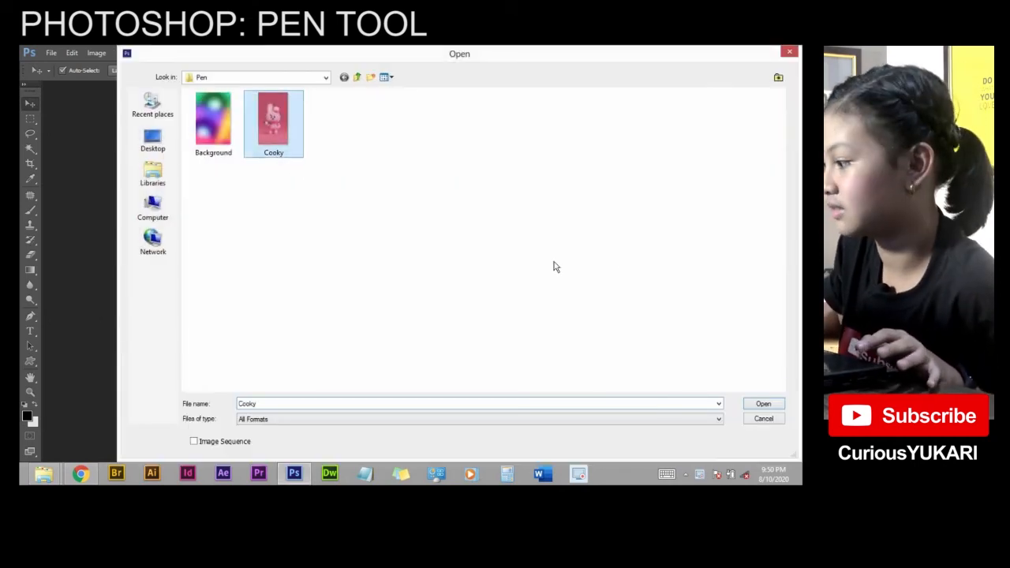
pyautogui.click(781, 407)
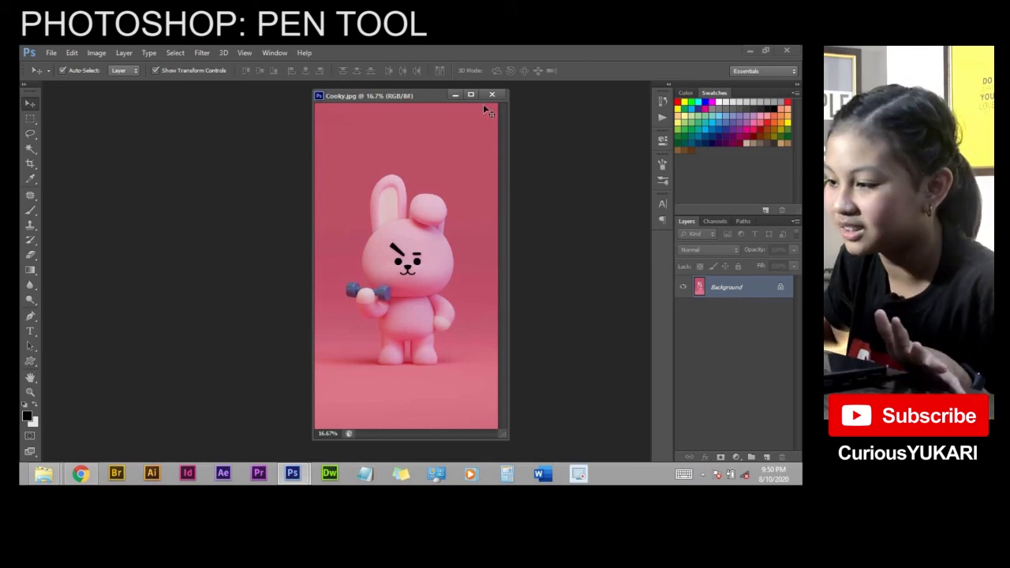
pyautogui.click(716, 221)
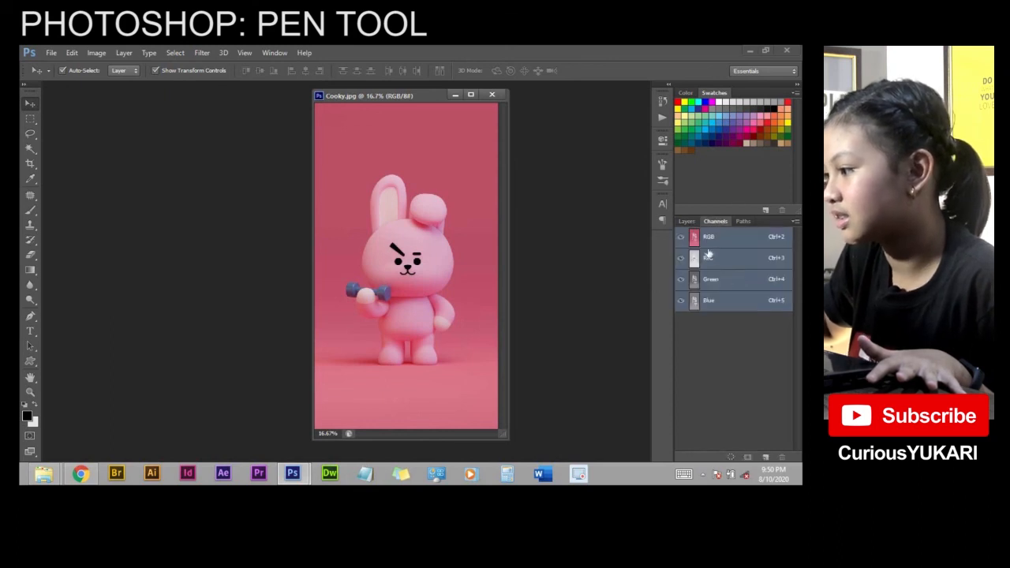
pyautogui.click(740, 221)
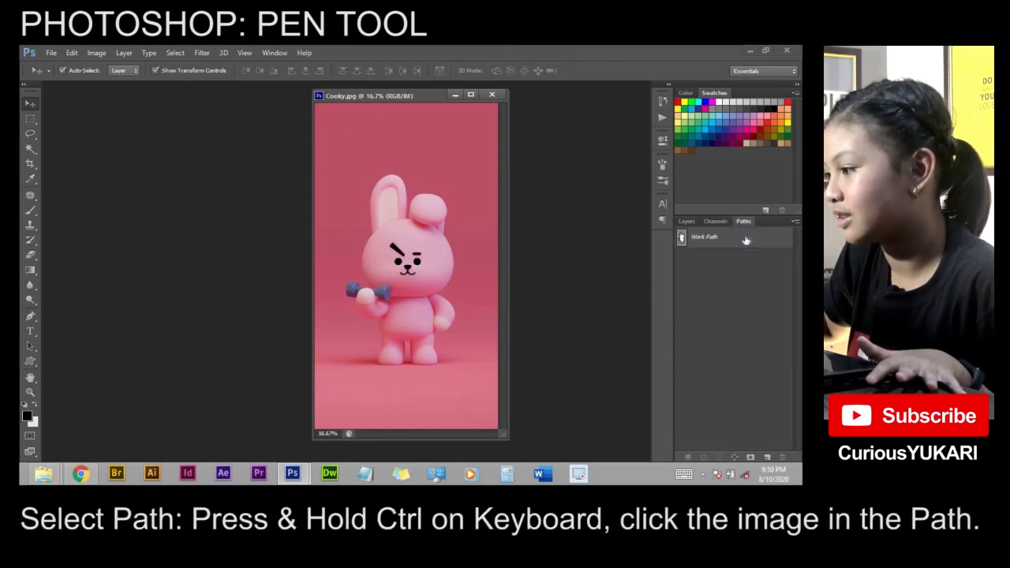
pyautogui.keyDown('ctrl'); pyautogui.click(681, 238); pyautogui.keyUp('ctrl')
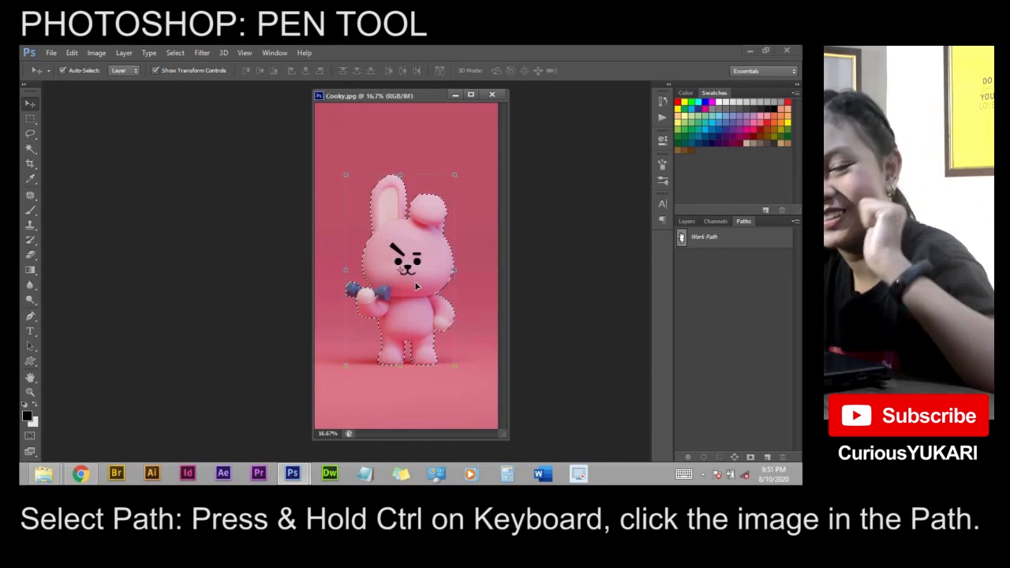
# Step: Open the Background image and arrange both images side by side with the 2-up Vertical layout
pyautogui.doubleClick(177, 206)
pyautogui.click(201, 106)
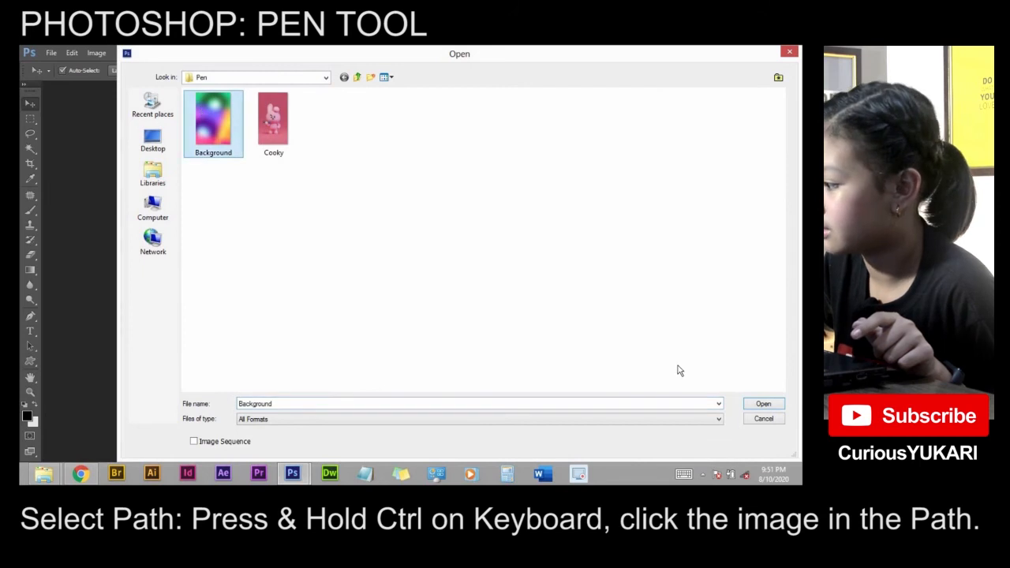
pyautogui.click(780, 408)
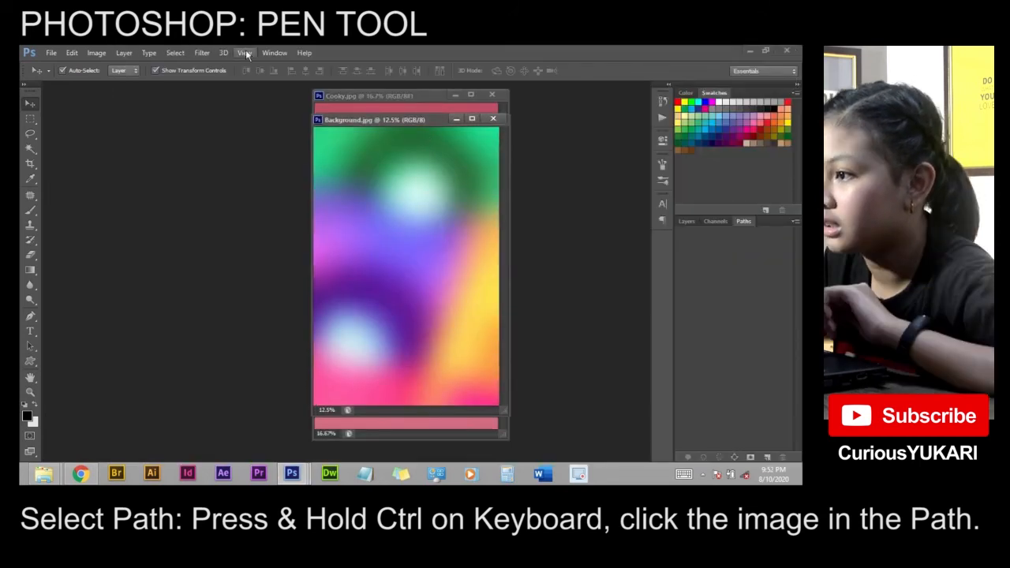
pyautogui.click(247, 53)
pyautogui.moveTo(268, 59)
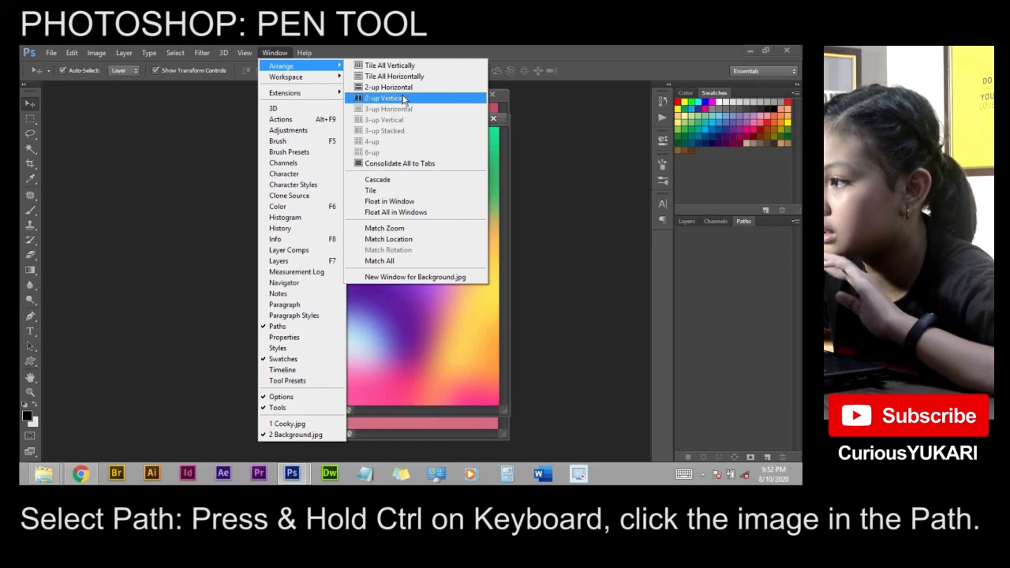
pyautogui.click(404, 100)
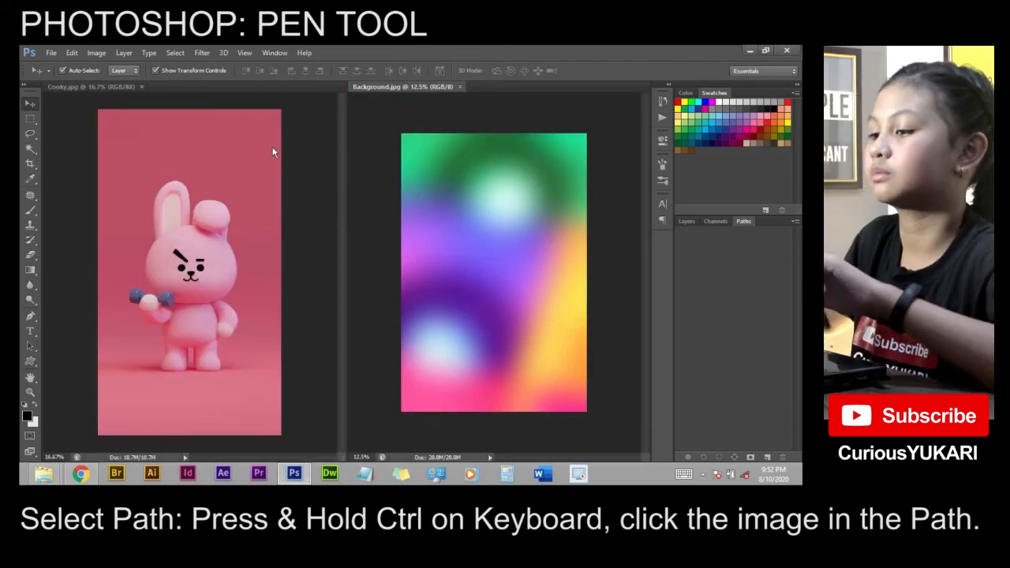
# Step: Copy the selected rabbit twice, side by side, into the upper half of the Background image and duplicate the left one directly below
pyautogui.click(198, 260)
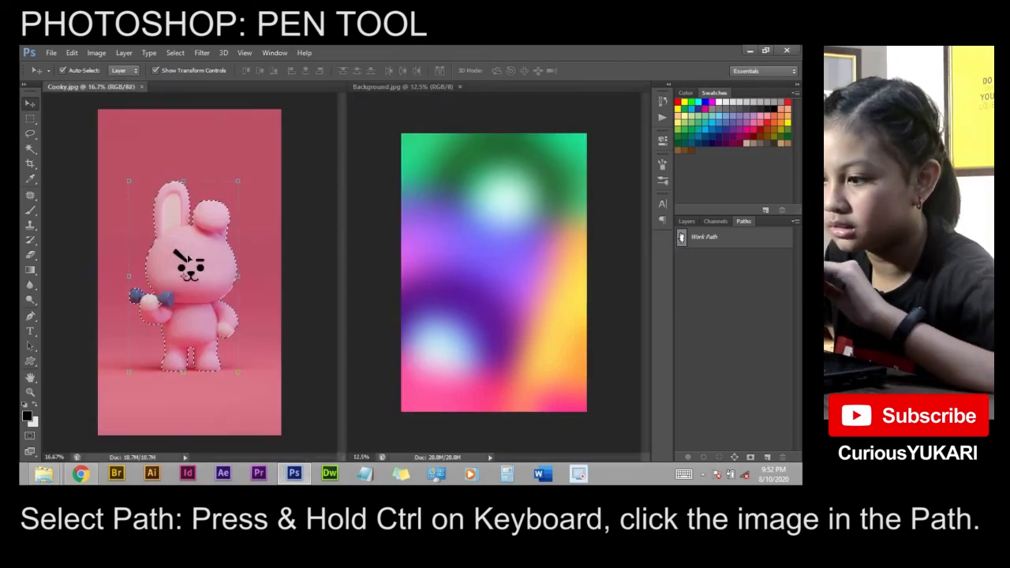
pyautogui.moveTo(209, 283); pyautogui.dragTo(467, 214)
pyautogui.click(214, 287)
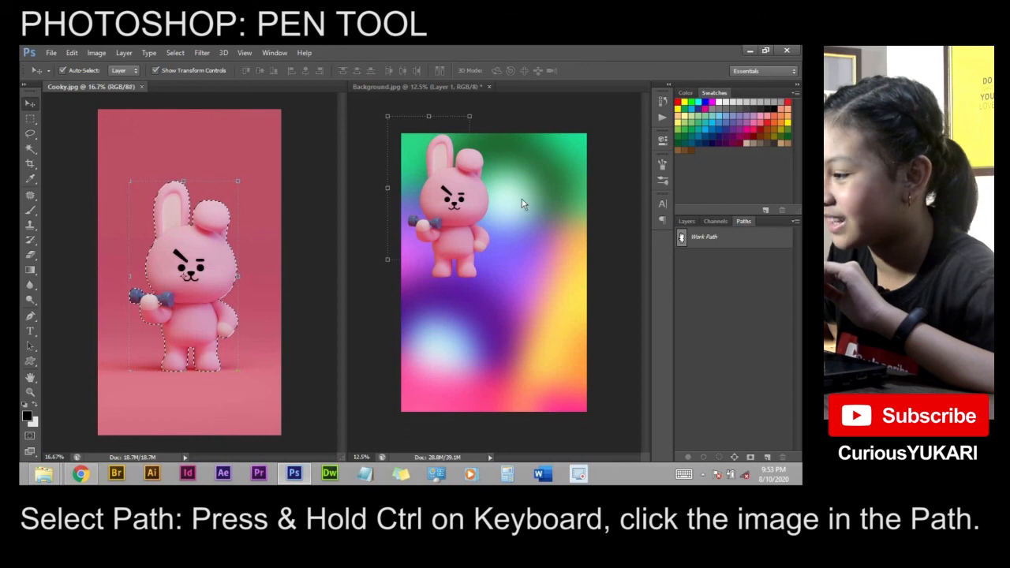
pyautogui.moveTo(175, 305); pyautogui.dragTo(521, 225)
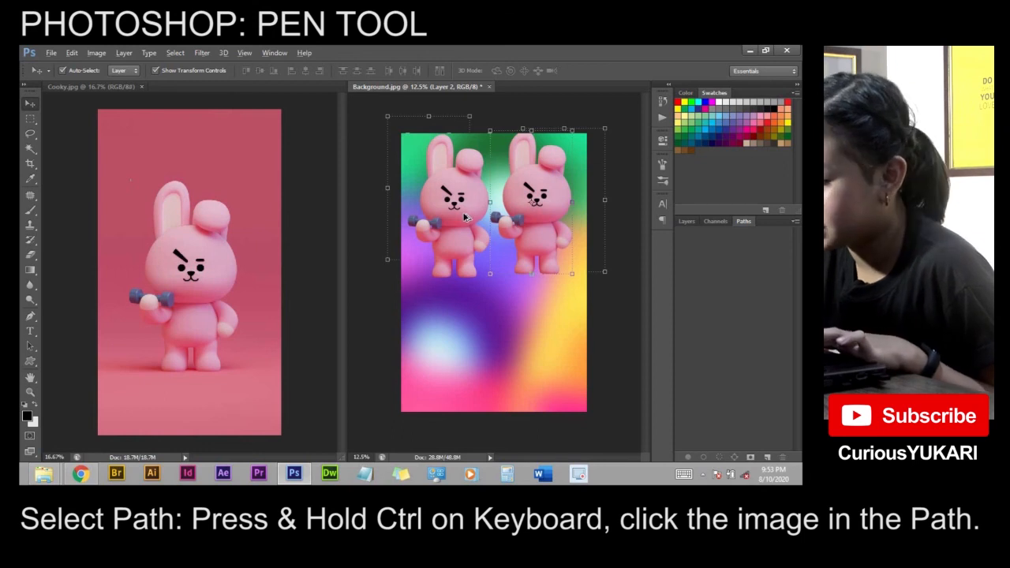
pyautogui.moveTo(465, 219); pyautogui.dragTo(458, 345)
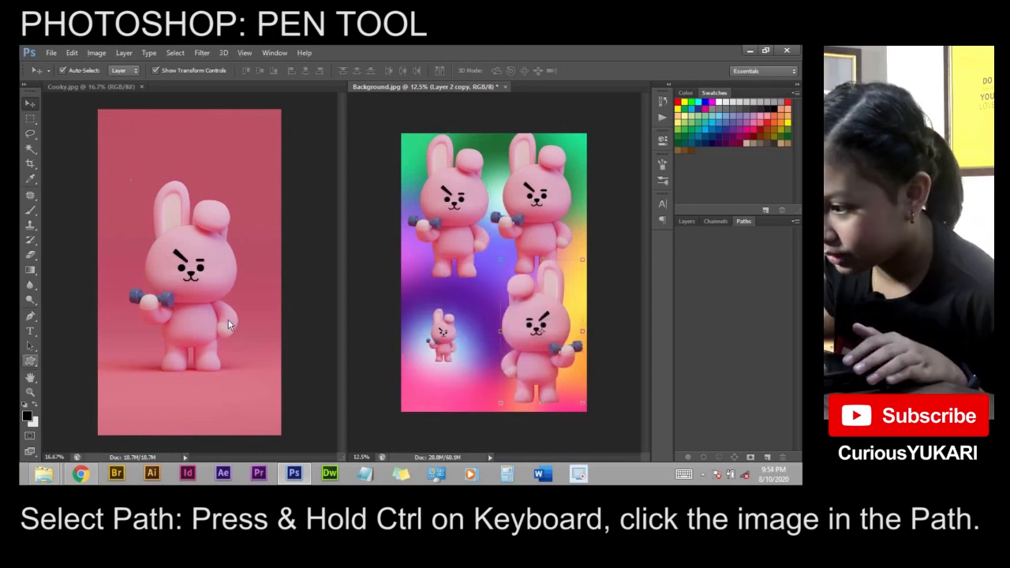
# Step: Return to the Cooky image and deselect the rabbit
pyautogui.keyDown('ctrl'); pyautogui.click(193, 321); pyautogui.keyUp('ctrl')
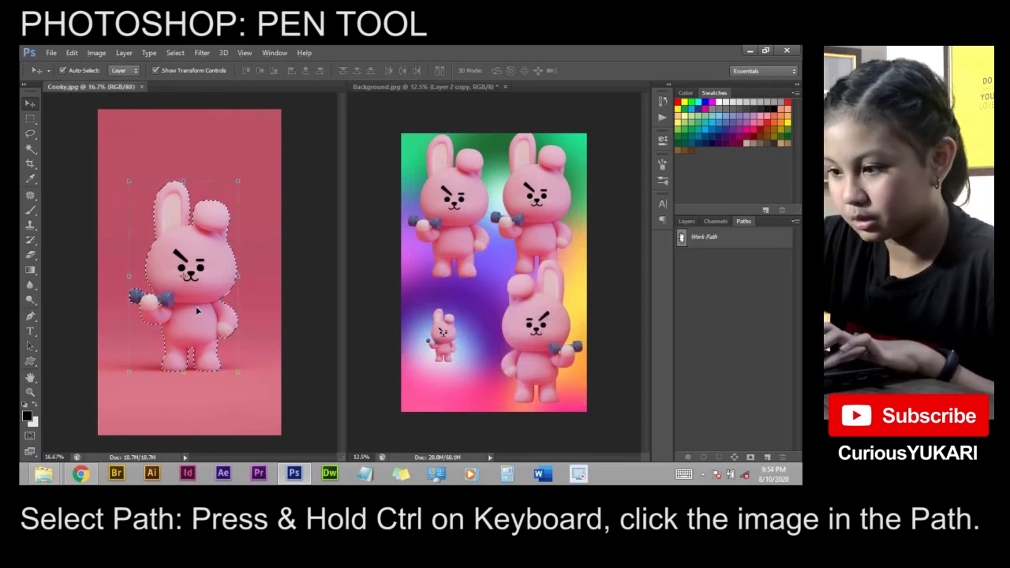
pyautogui.hotkey('ctrl', 'd')
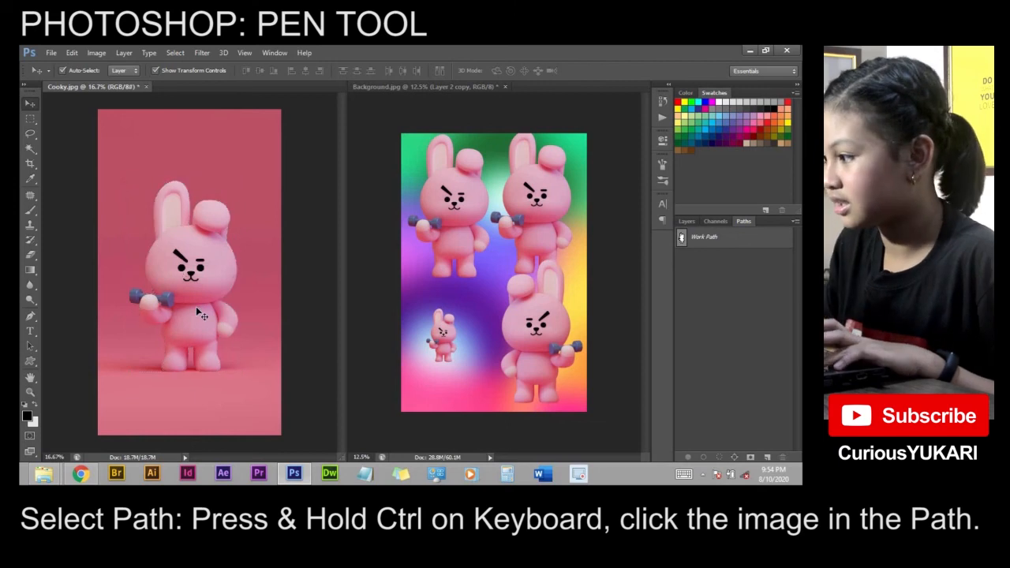
# Step: Load the Work Path as a selection around the rabbit and deselect it again, three times in a row
pyautogui.keyDown('ctrl'); pyautogui.click(684, 239); pyautogui.keyUp('ctrl')
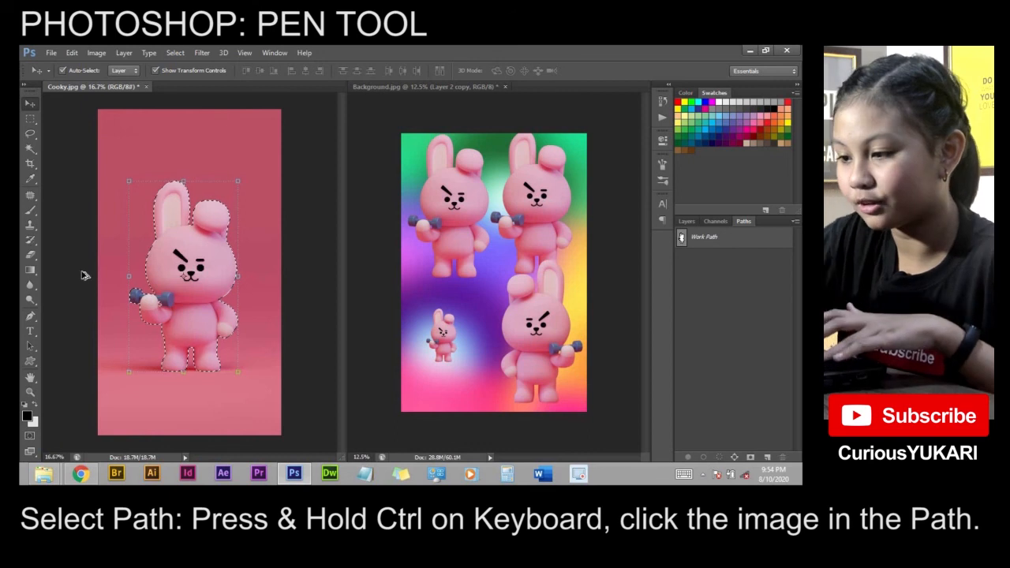
pyautogui.hotkey('ctrl', 'd')
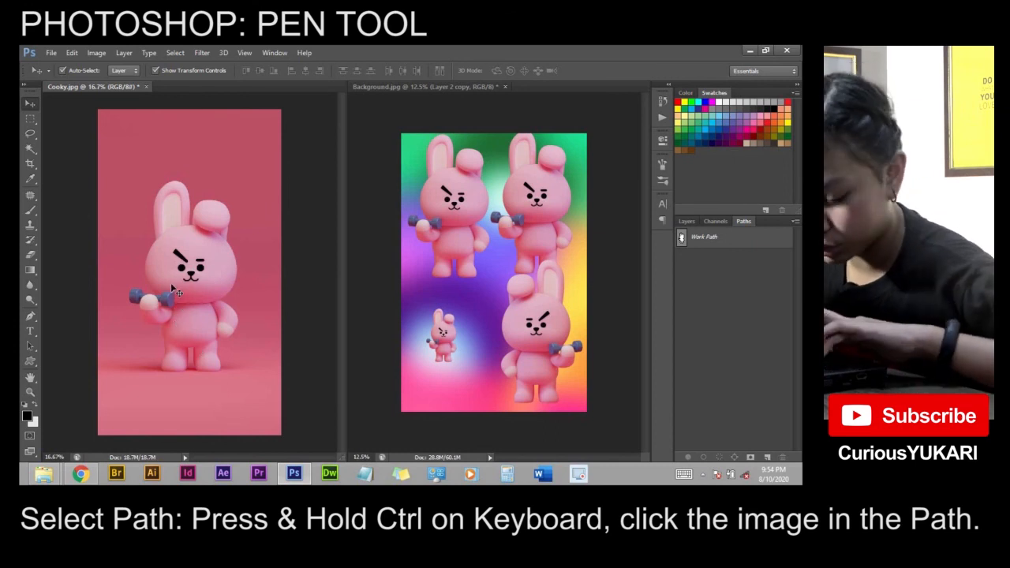
pyautogui.keyDown('ctrl'); pyautogui.click(683, 239); pyautogui.keyUp('ctrl')
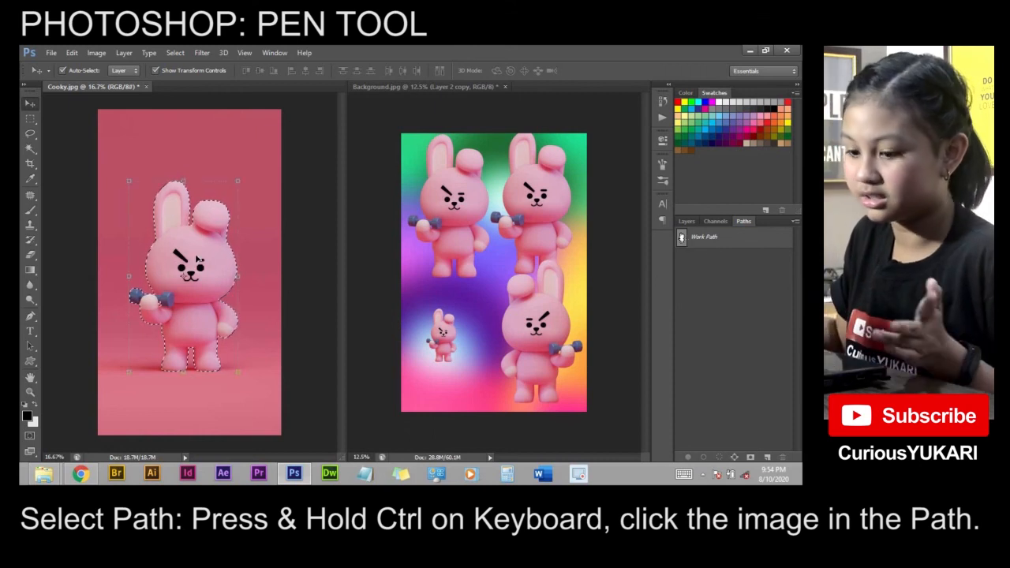
pyautogui.hotkey('ctrl', 'd')
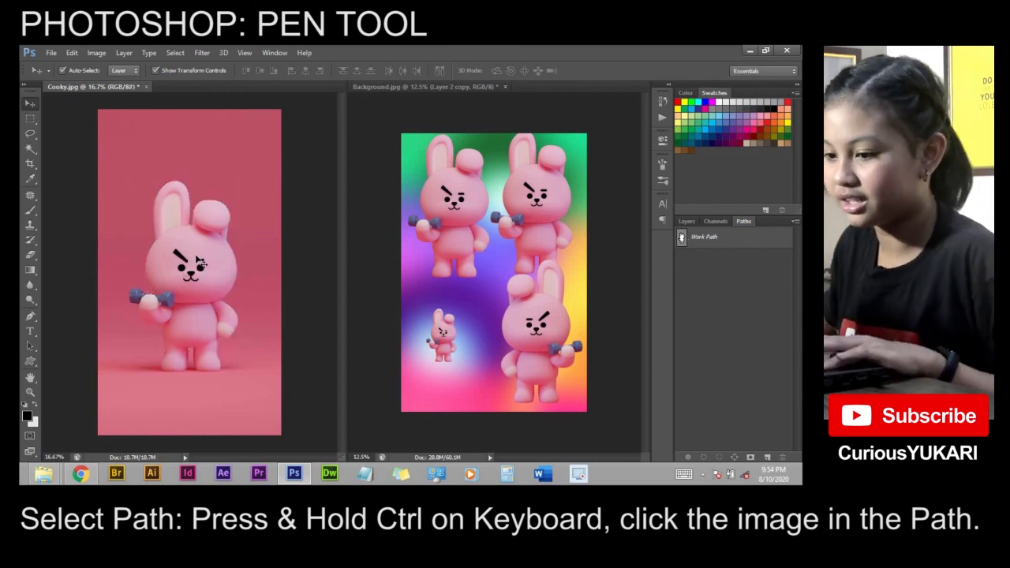
pyautogui.keyDown('ctrl'); pyautogui.click(682, 241); pyautogui.keyUp('ctrl')
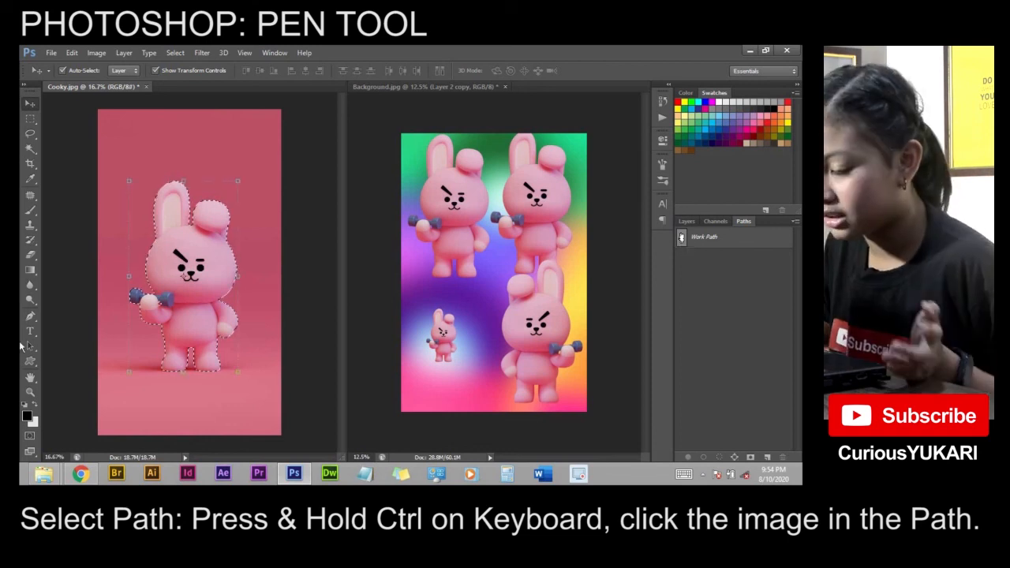
pyautogui.hotkey('ctrl', 'd')
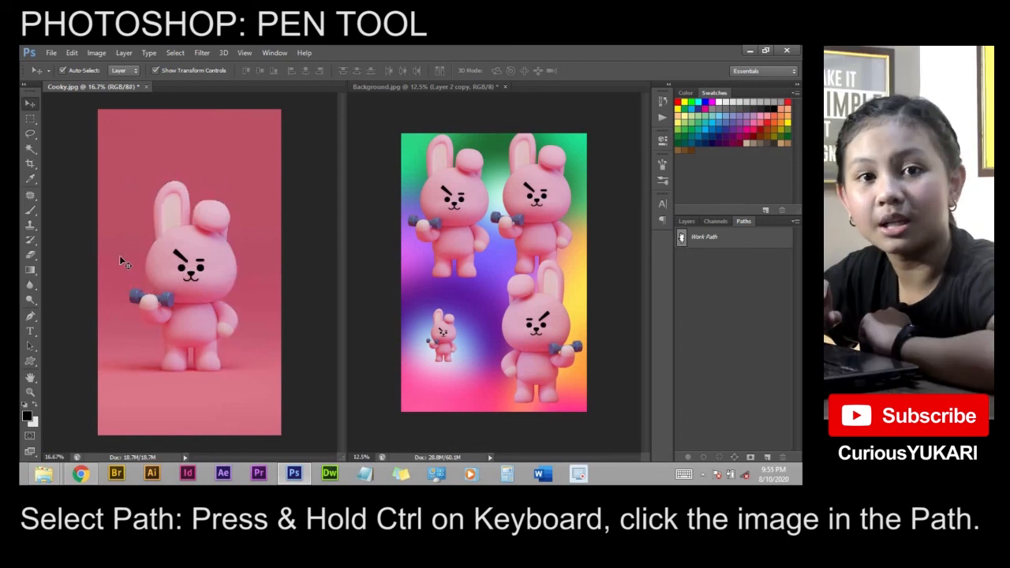